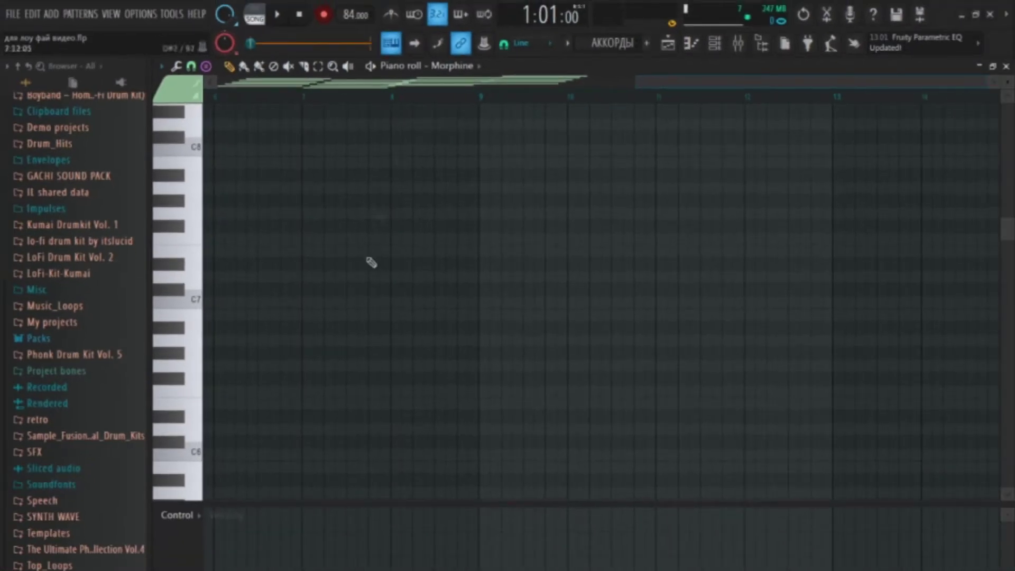
# Stamp one-bar Maj9 chords rooted on C7 at bar 7 and on G7 at bar 8 in the Morphine piano roll.
pyautogui.click(305, 302)
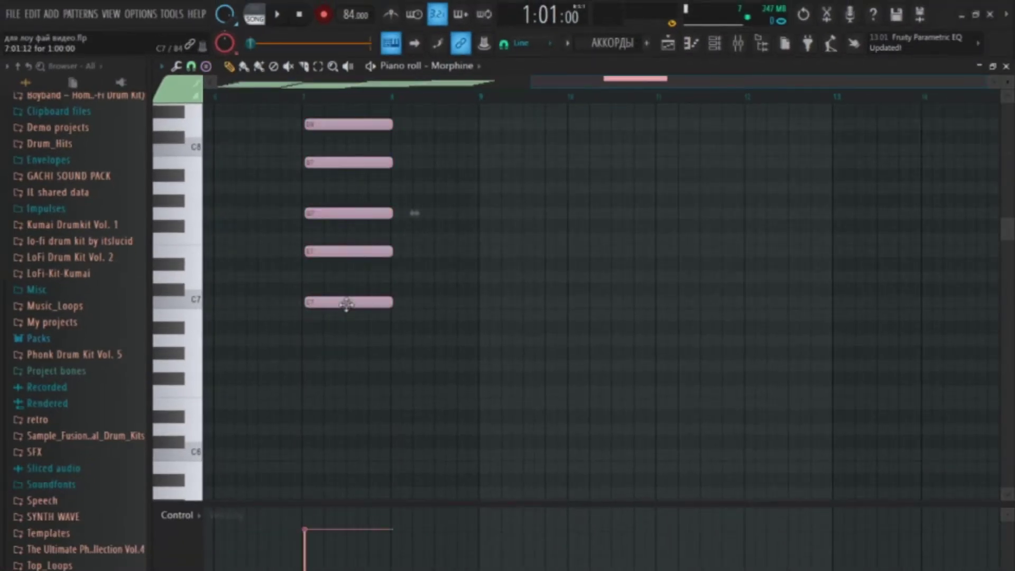
pyautogui.moveTo(345, 302); pyautogui.dragTo(340, 305)
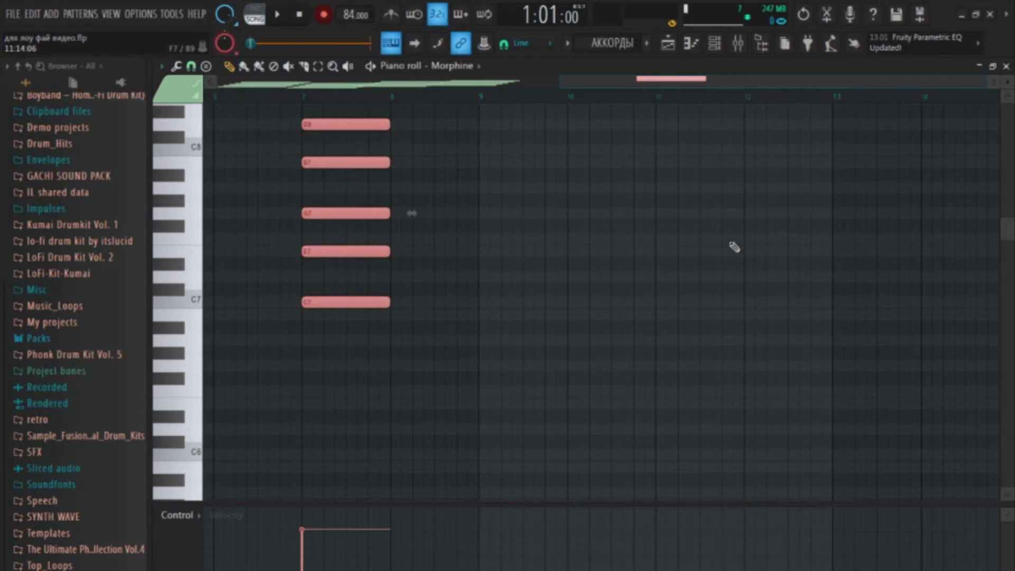
pyautogui.click(206, 65)
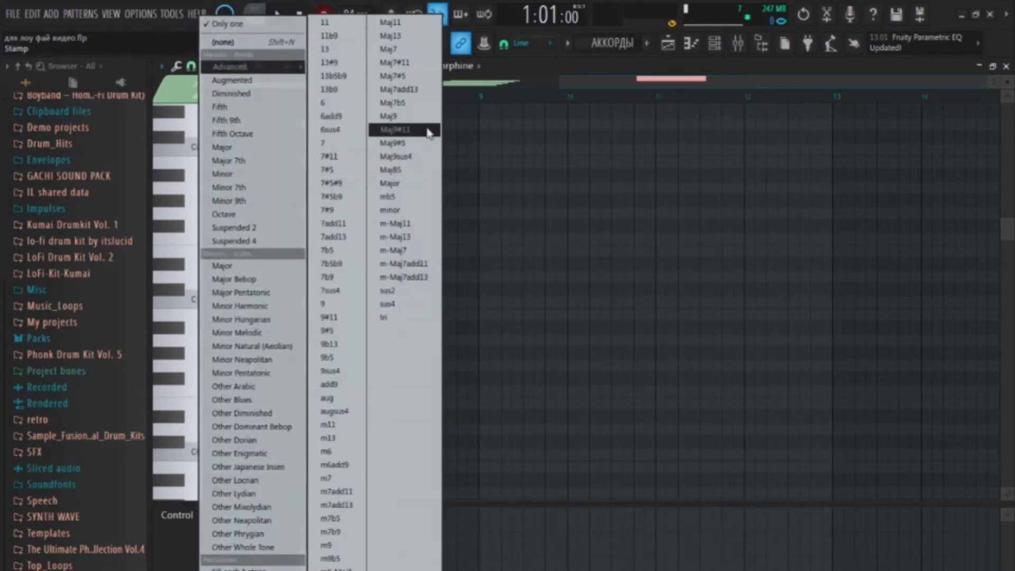
pyautogui.click(410, 118)
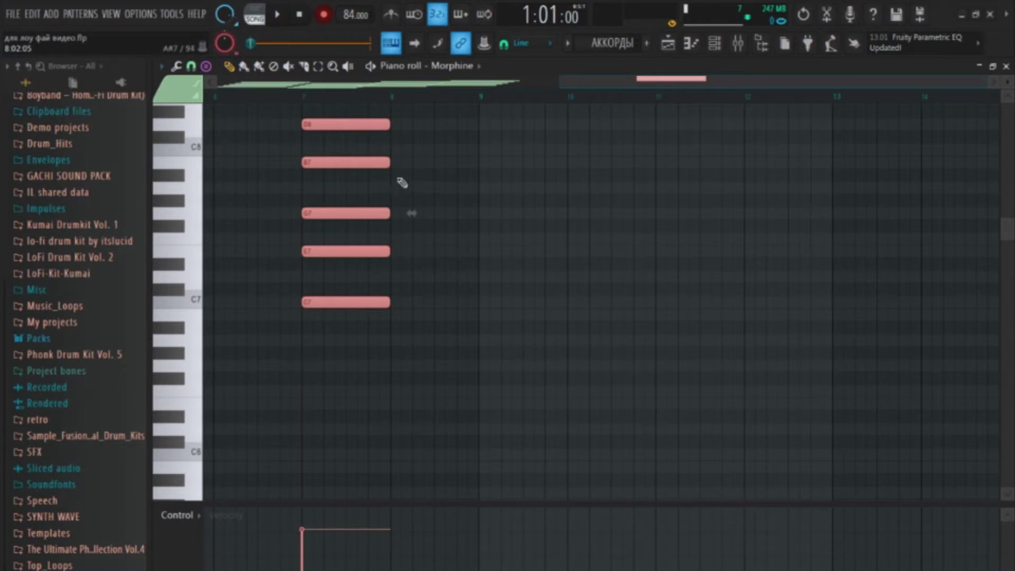
pyautogui.click(398, 214)
pyautogui.moveTo(416, 213); pyautogui.dragTo(413, 213)
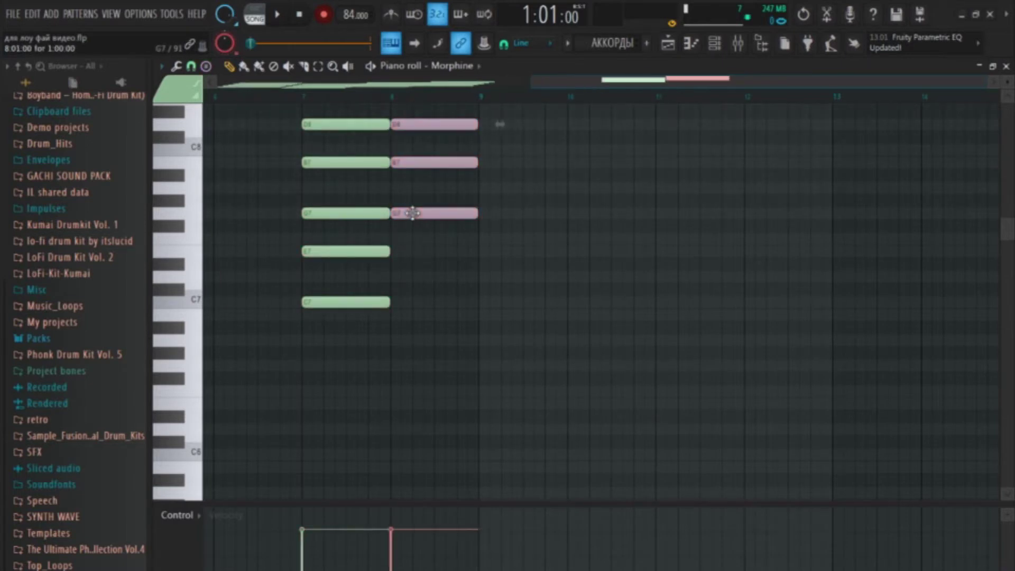
pyautogui.click(410, 225)
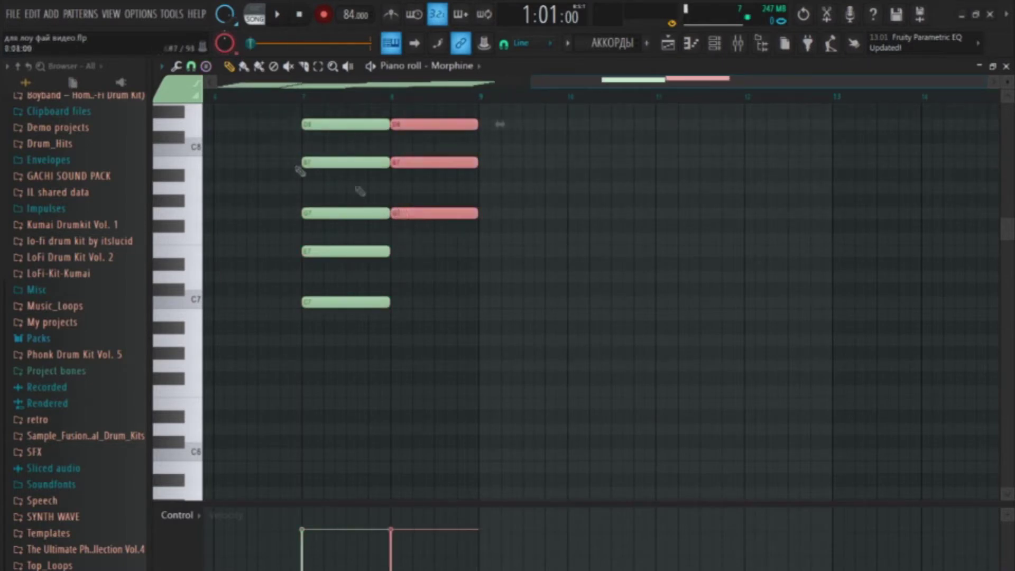
# Stamp one-bar Minor 9th chords rooted on E7 at bar 9 and on A7 at bar 10, aligned to the bar lines.
pyautogui.click(205, 67)
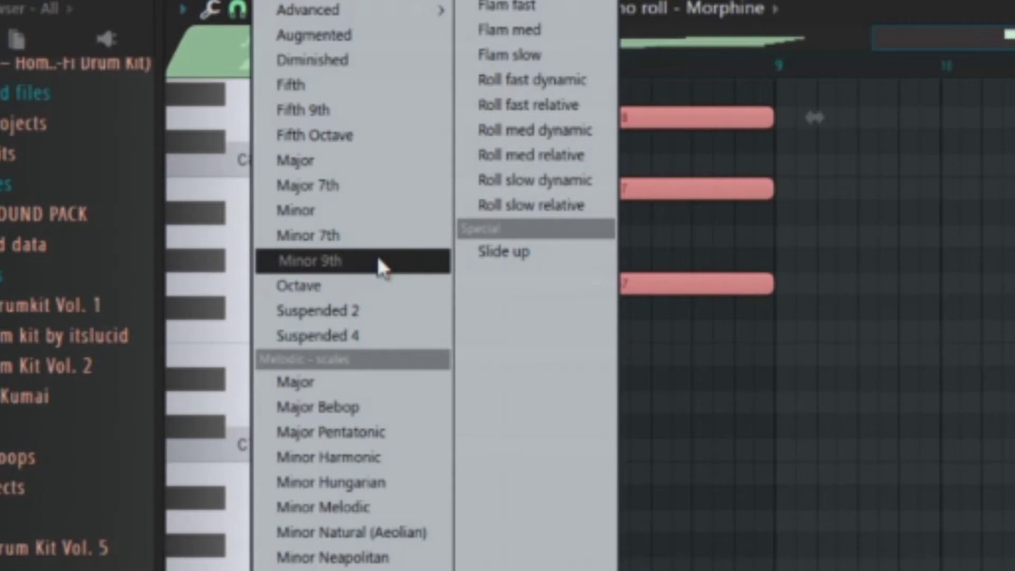
pyautogui.click(376, 258)
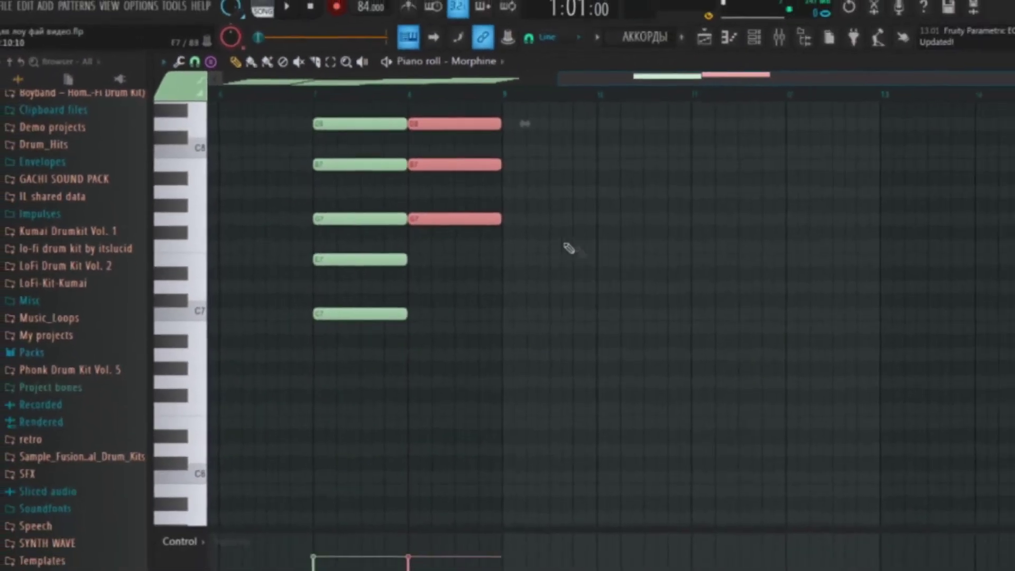
pyautogui.hotkey('ctrl', 'b')
pyautogui.click(505, 258)
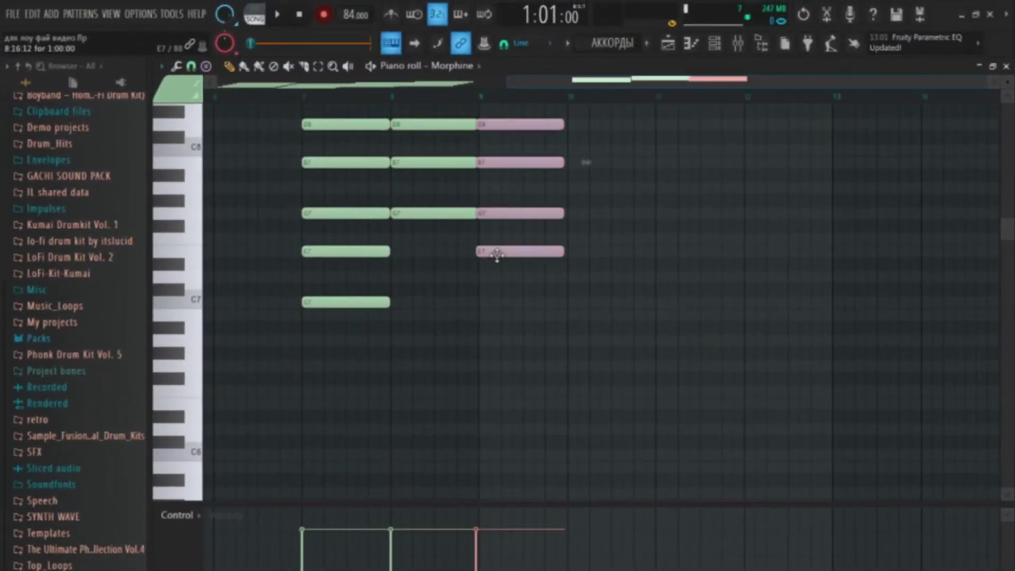
pyautogui.click(205, 66)
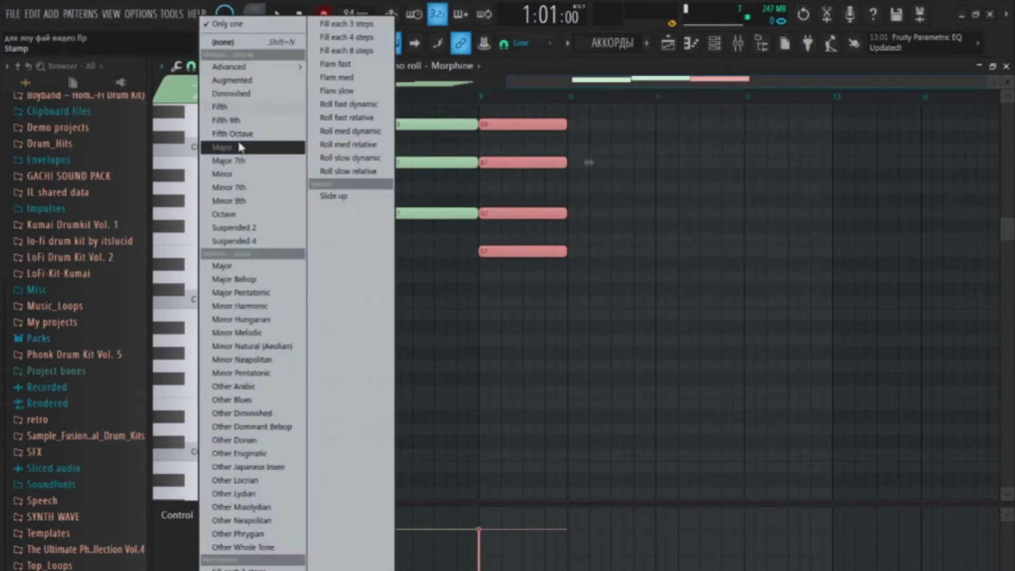
pyautogui.click(247, 202)
pyautogui.click(581, 190)
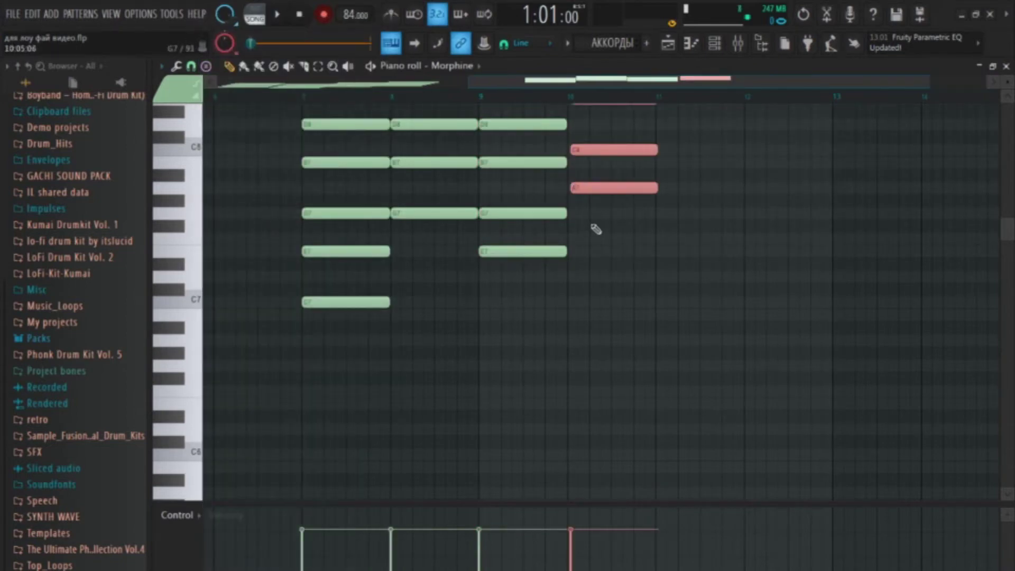
pyautogui.moveTo(590, 192); pyautogui.dragTo(588, 191)
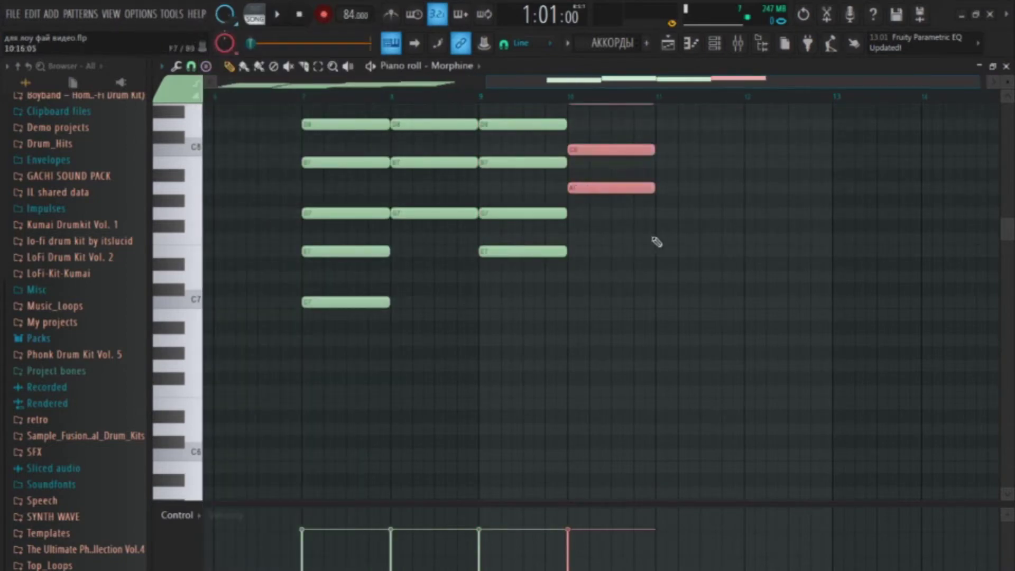
# Try moving the whole bar 10 chord down so its root is F7, and undo the move.
pyautogui.click(677, 232)
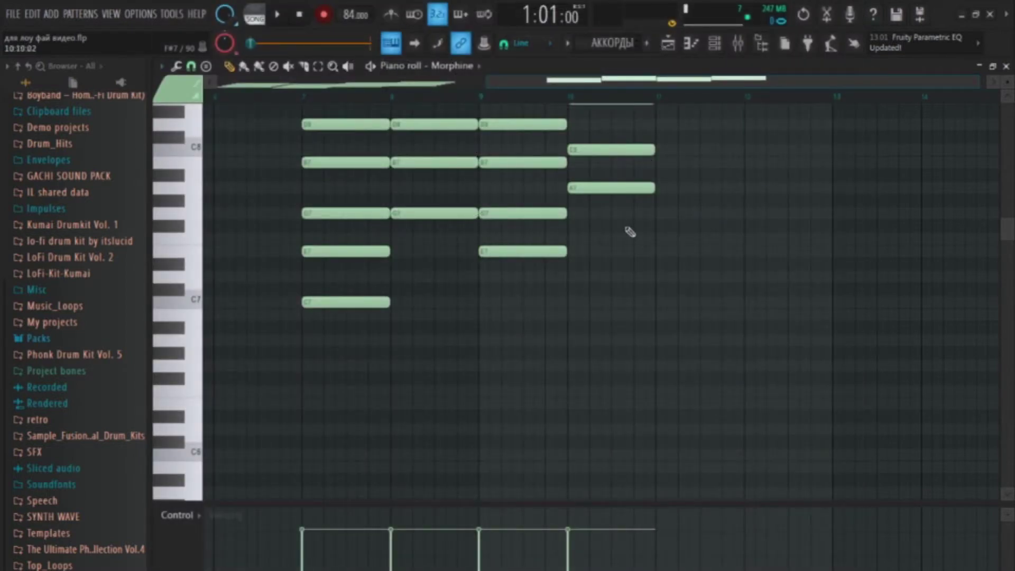
pyautogui.moveTo(585, 188); pyautogui.dragTo(584, 243)
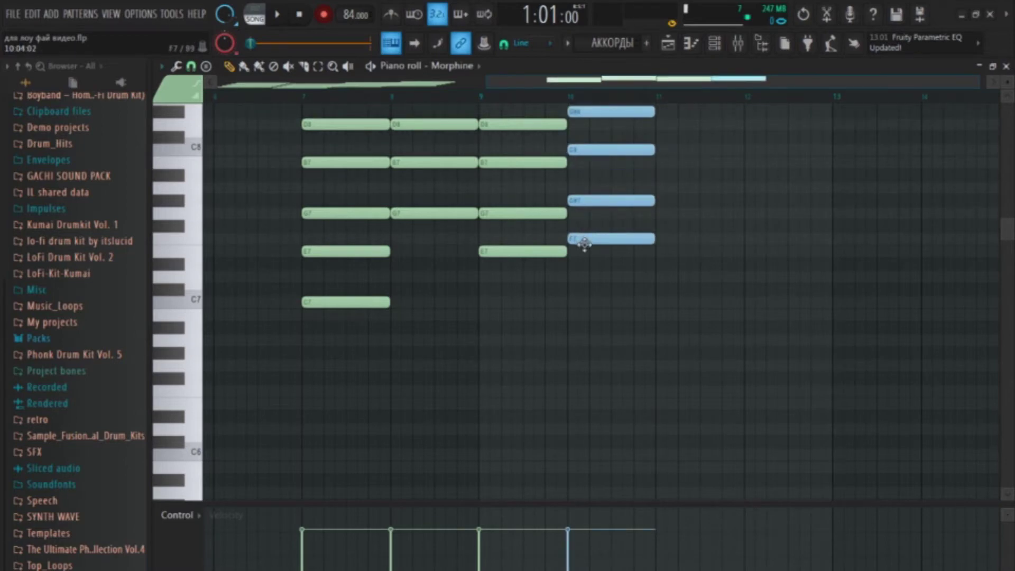
pyautogui.hotkey('ctrl', 'z')
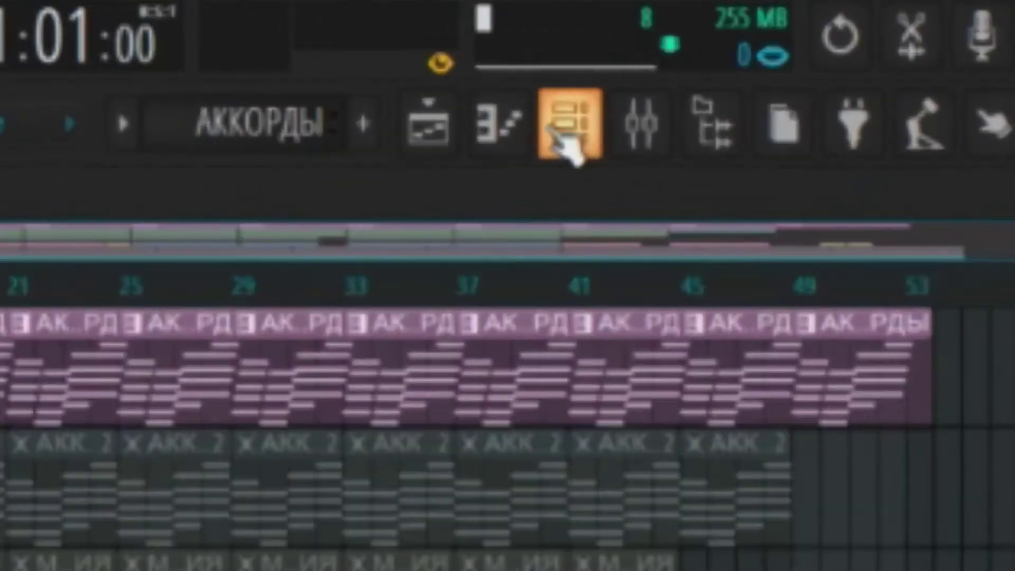
# Show the channel rack and locate the Rhodes instrument among the keyboard presets in Packs.
pyautogui.click(715, 43)
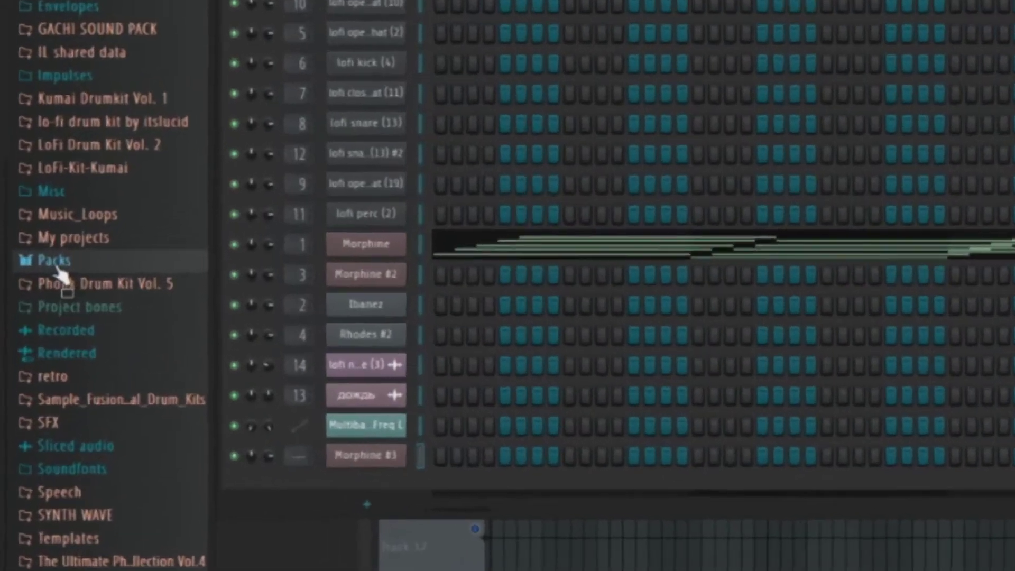
pyautogui.click(40, 343)
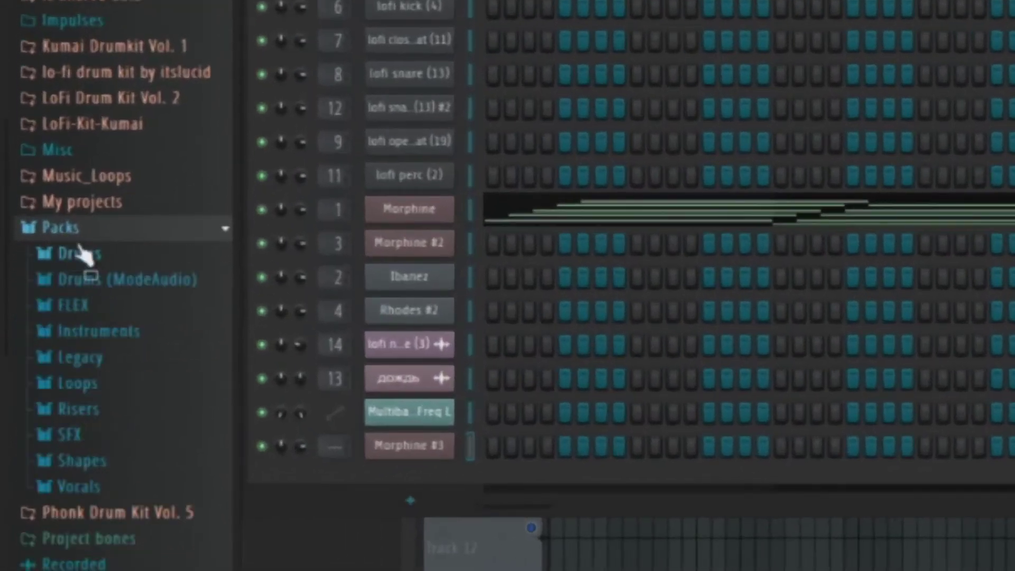
pyautogui.click(132, 329)
pyautogui.click(145, 413)
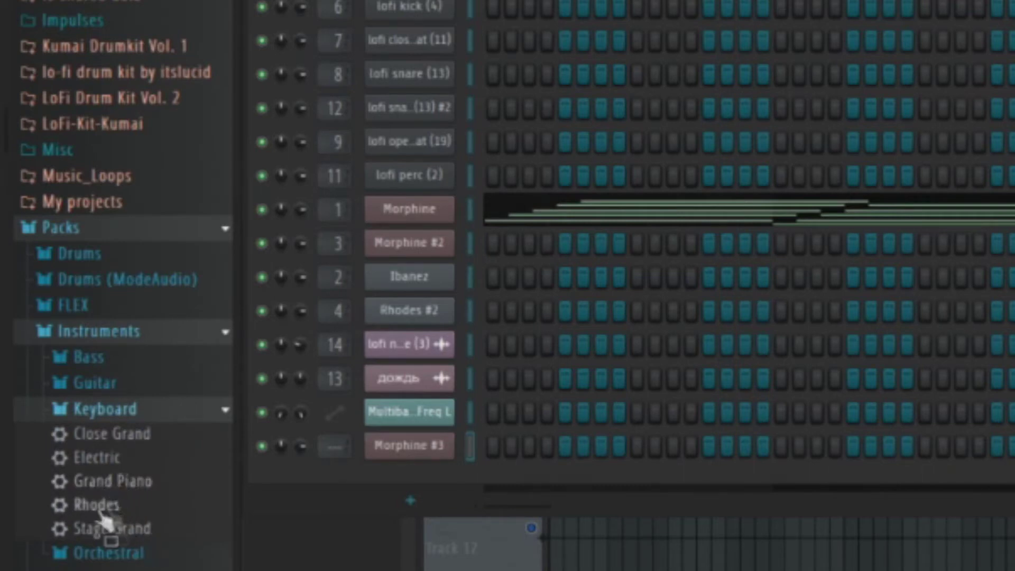
pyautogui.doubleClick(117, 503)
pyautogui.click(878, 306)
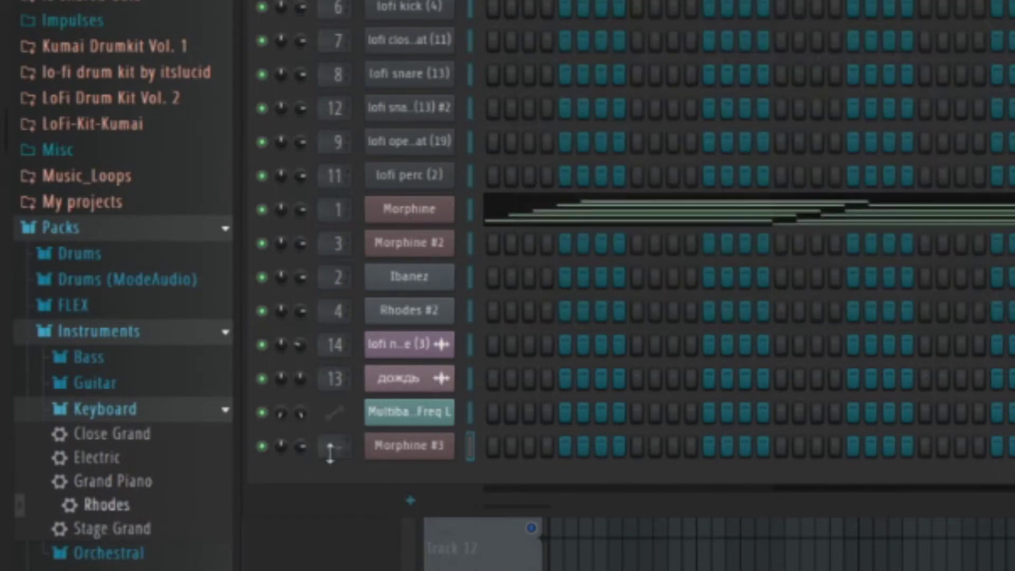
pyautogui.moveTo(98, 506); pyautogui.dragTo(132, 517)
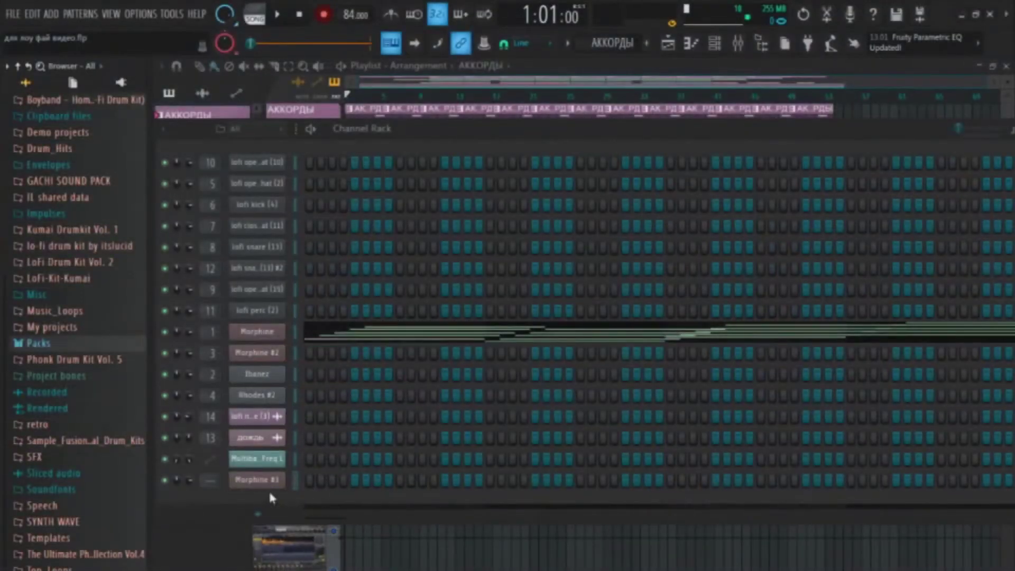
# Open the Morphine synthesizer and choose the KBD Rhodes NUC preset from its Keyboards bank.
pyautogui.click(265, 481)
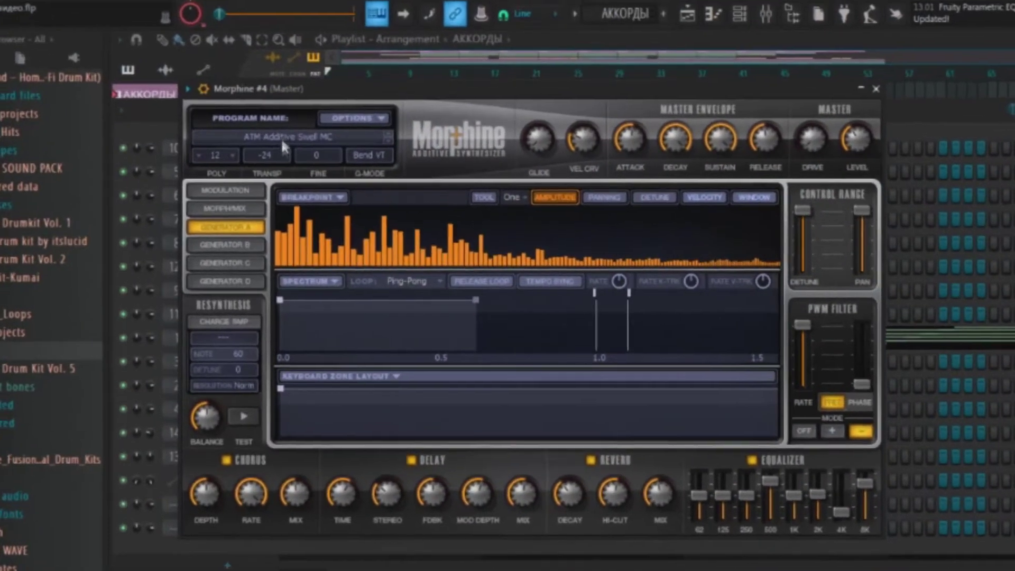
pyautogui.click(281, 137)
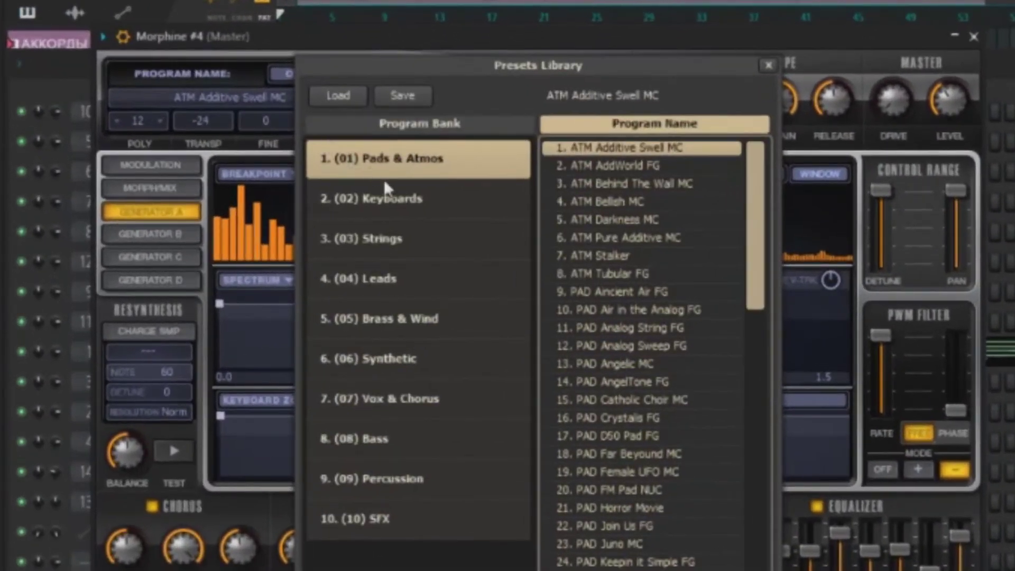
pyautogui.click(401, 198)
pyautogui.moveTo(758, 244); pyautogui.dragTo(752, 513)
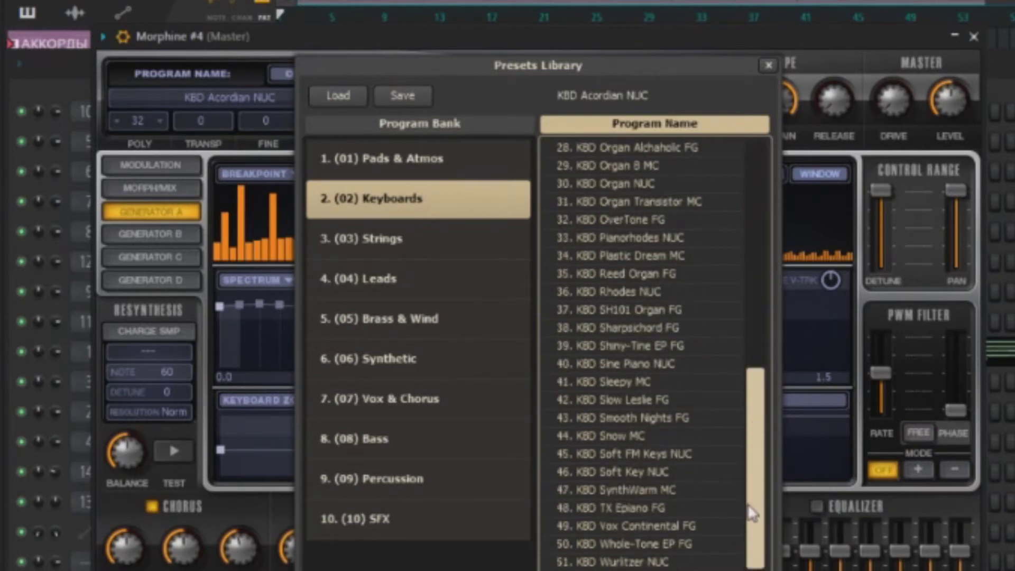
pyautogui.click(613, 290)
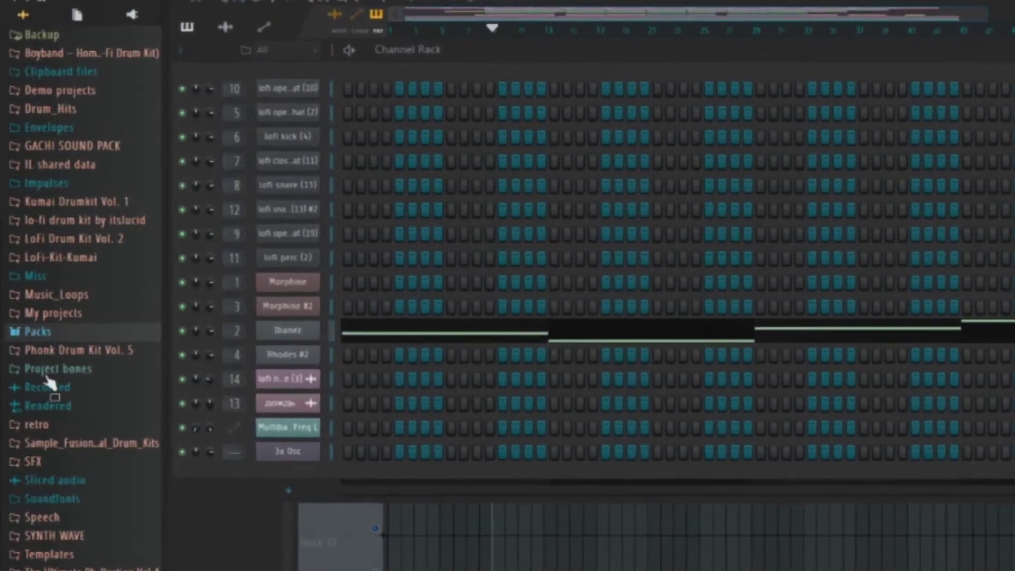
# Locate the Ibanez preset among the bass instruments in Packs.
pyautogui.click(43, 362)
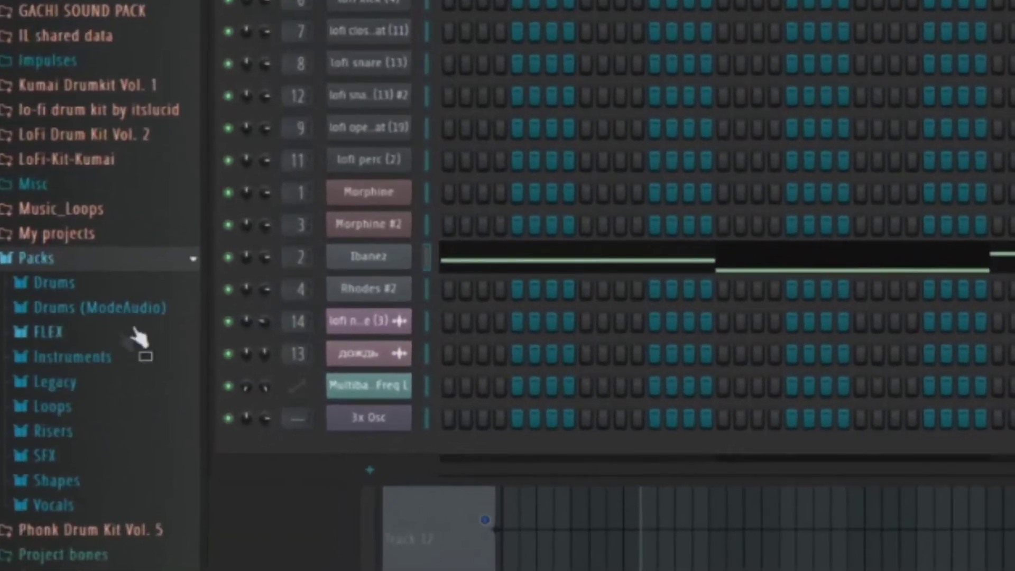
pyautogui.click(58, 369)
pyautogui.click(115, 386)
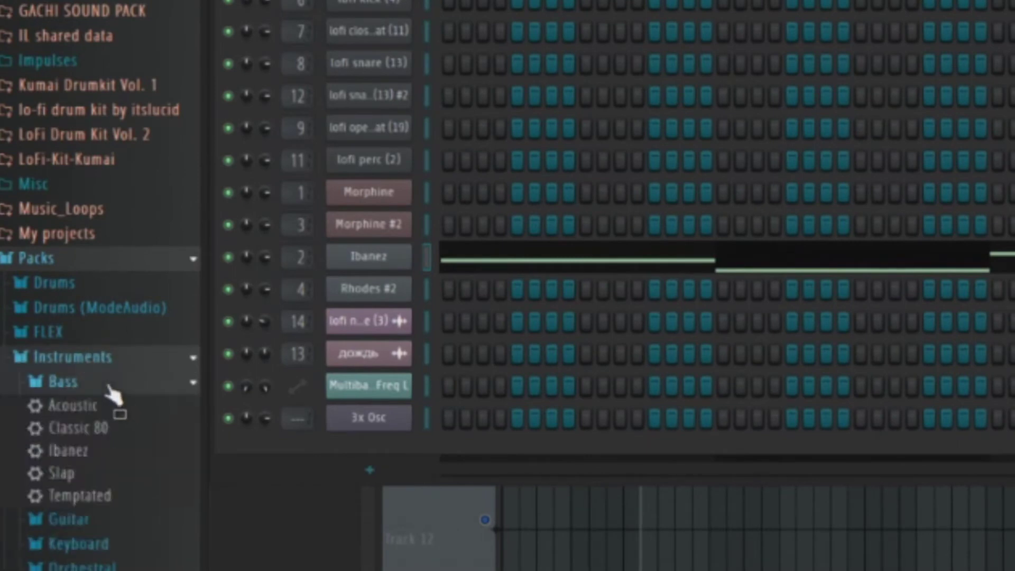
pyautogui.moveTo(76, 454)
pyautogui.mouseDown()
pyautogui.moveTo(68, 450)
pyautogui.moveTo(86, 426)
pyautogui.moveTo(45, 441)
pyautogui.moveTo(85, 440)
pyautogui.moveTo(85, 458)
pyautogui.mouseUp()
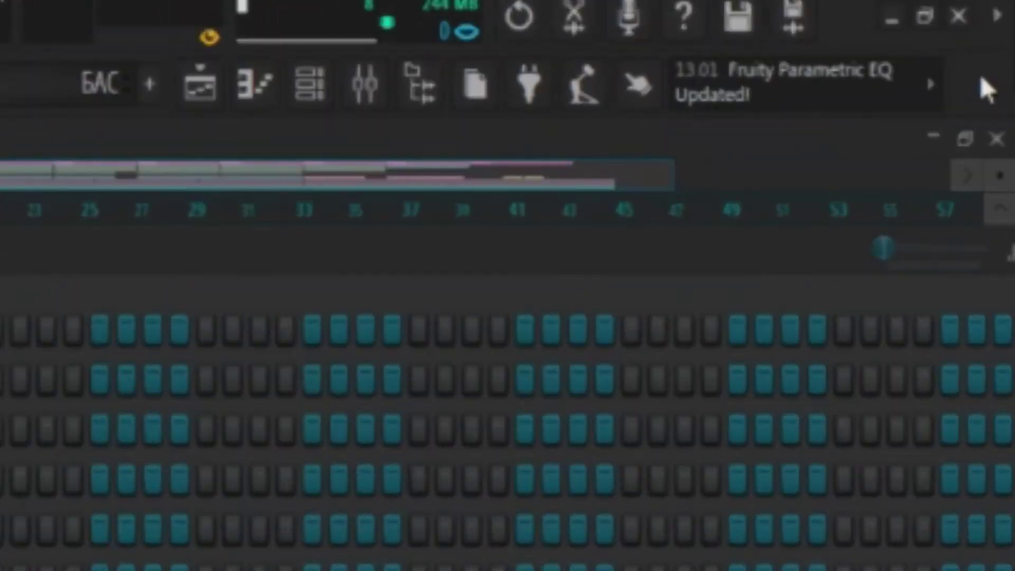
# Add another 3x Osc channel, adjust the coarse pitch of oscillators 1 and 2, and close the synthesizer.
pyautogui.press('F8')
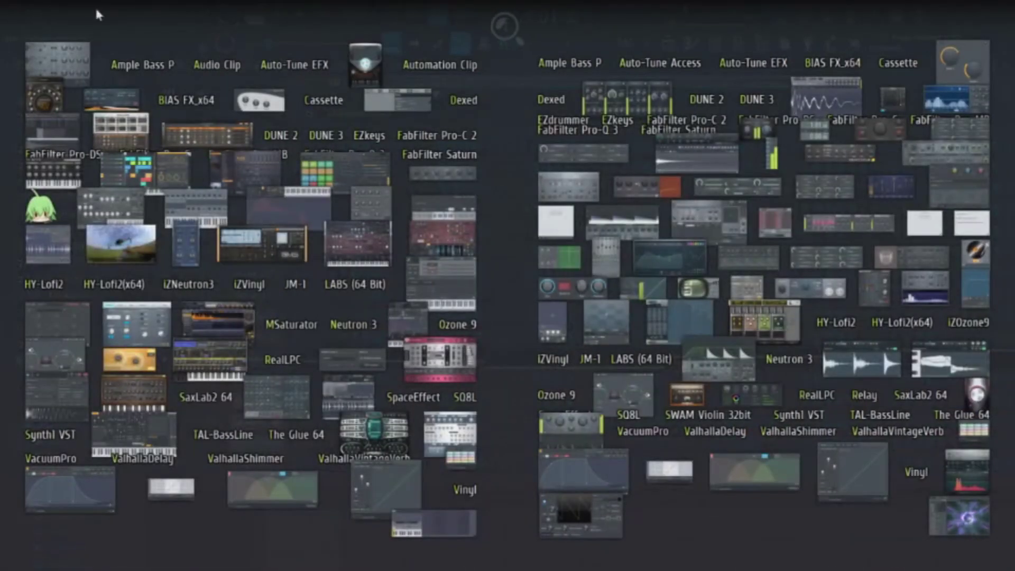
pyautogui.moveTo(49, 69); pyautogui.dragTo(259, 485)
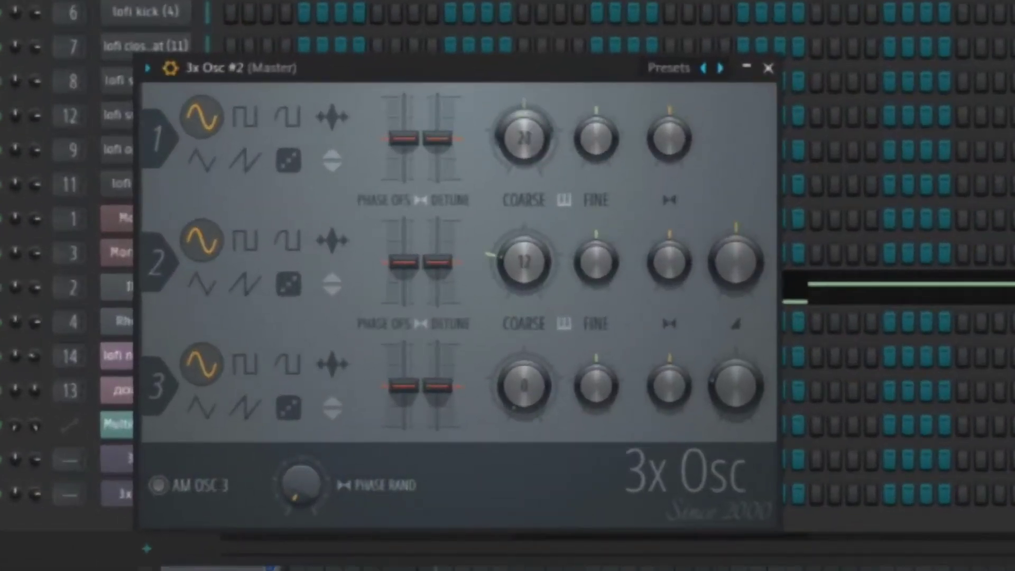
pyautogui.moveTo(524, 138); pyautogui.dragTo(525, 159)
pyautogui.moveTo(524, 254); pyautogui.dragTo(528, 256)
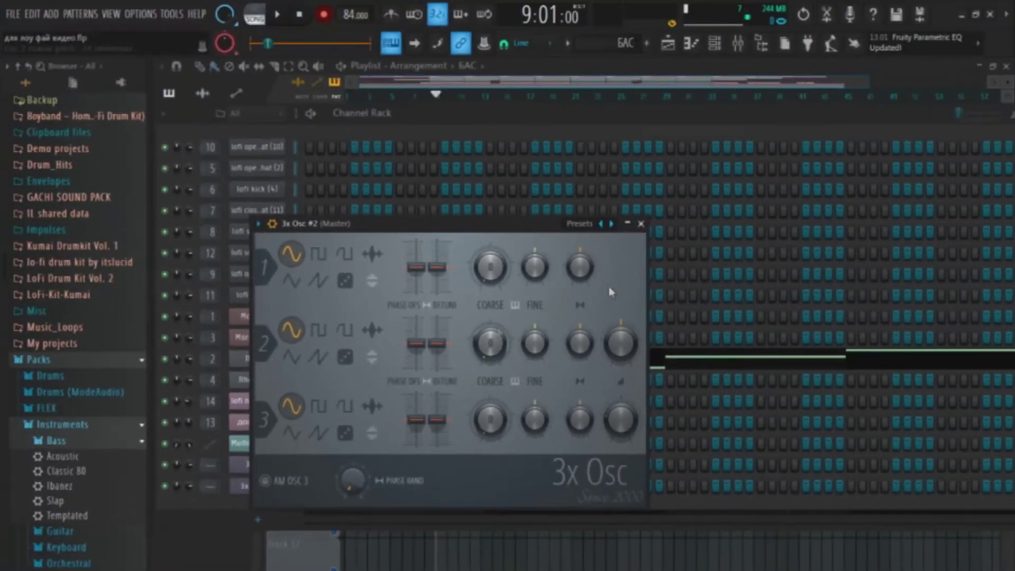
pyautogui.click(768, 67)
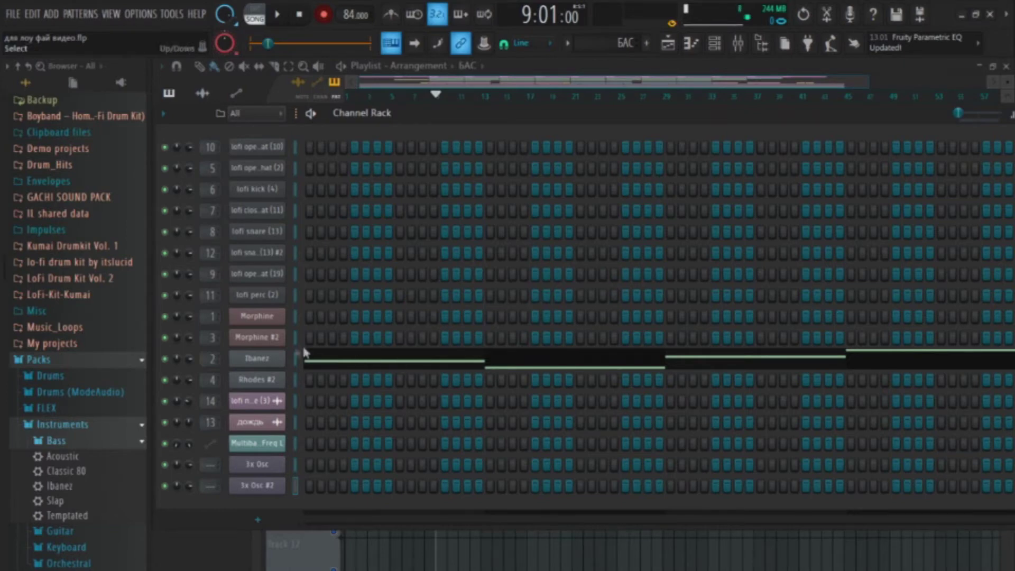
# In the Ibanez piano roll, place one-bar bass notes C4, G4, E4 and A4 in the empty area between bars 6 and 11.
pyautogui.rightClick(273, 366)
pyautogui.click(262, 356)
pyautogui.moveTo(347, 85); pyautogui.dragTo(651, 92)
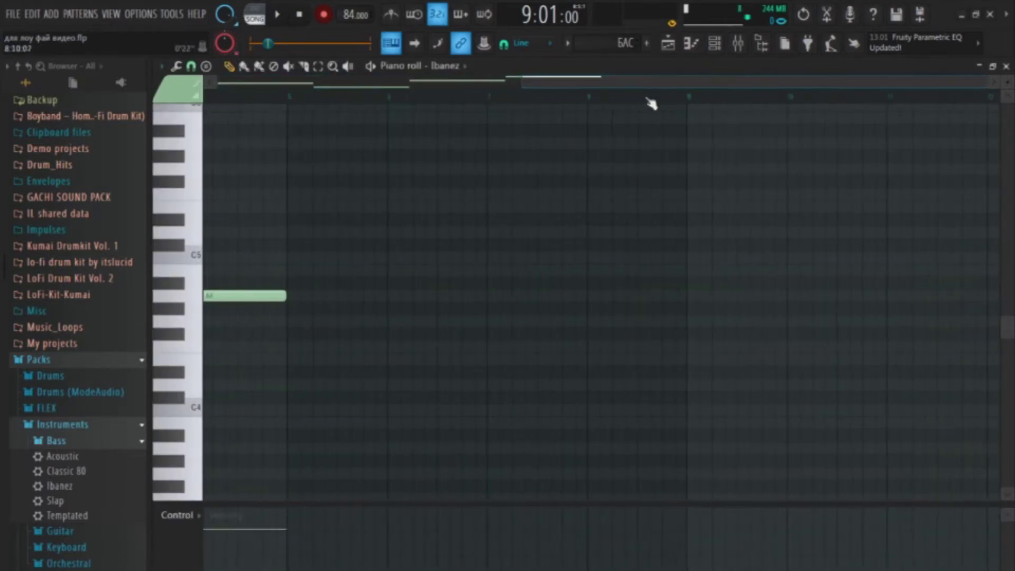
pyautogui.click(466, 411)
pyautogui.click(567, 320)
pyautogui.click(692, 359)
pyautogui.click(792, 296)
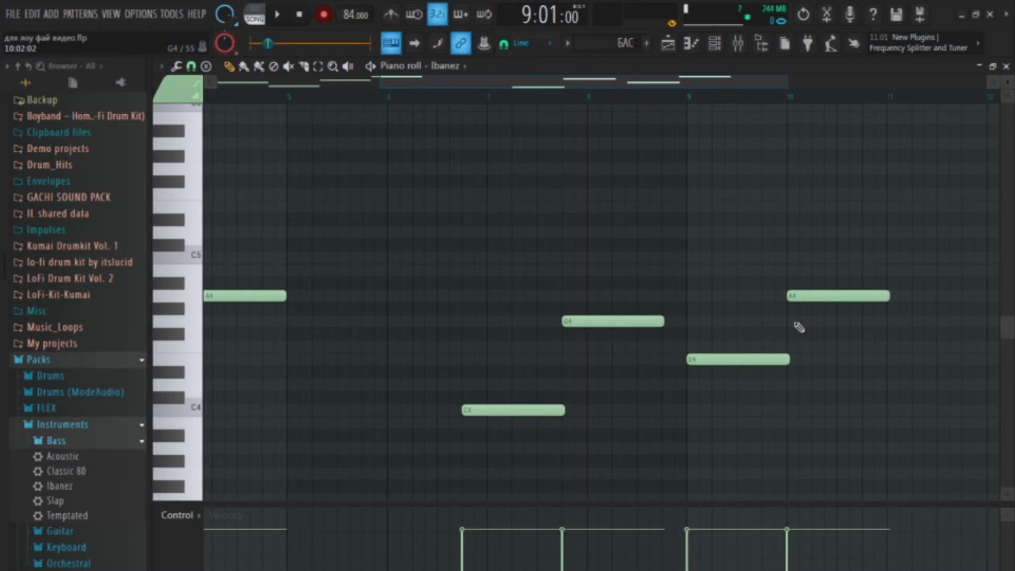
# Open the АККОРДЫ clip's Morphine notes in the piano roll and adjust the start velocity and time strength in the strumizer.
pyautogui.click(716, 43)
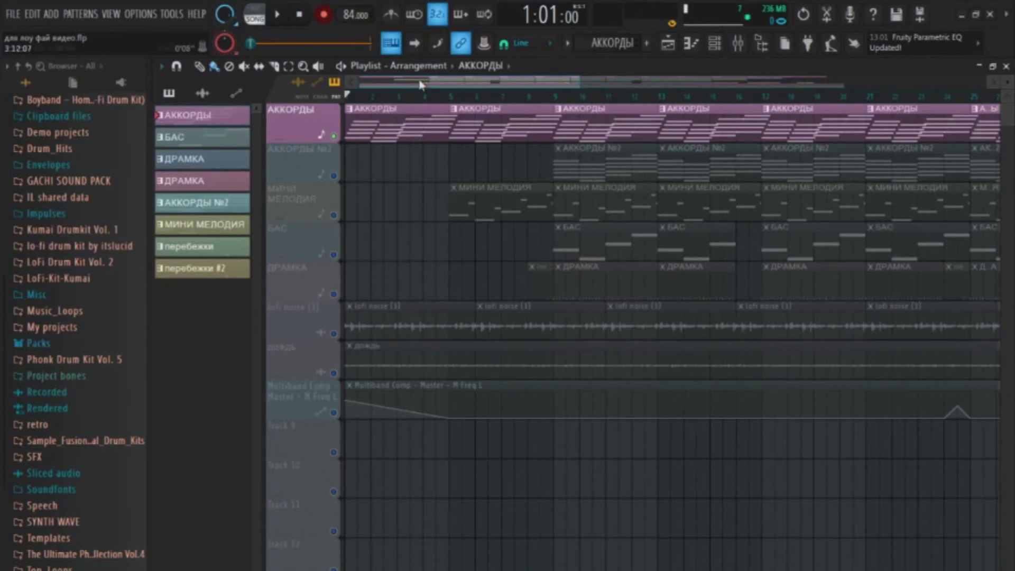
pyautogui.doubleClick(415, 132)
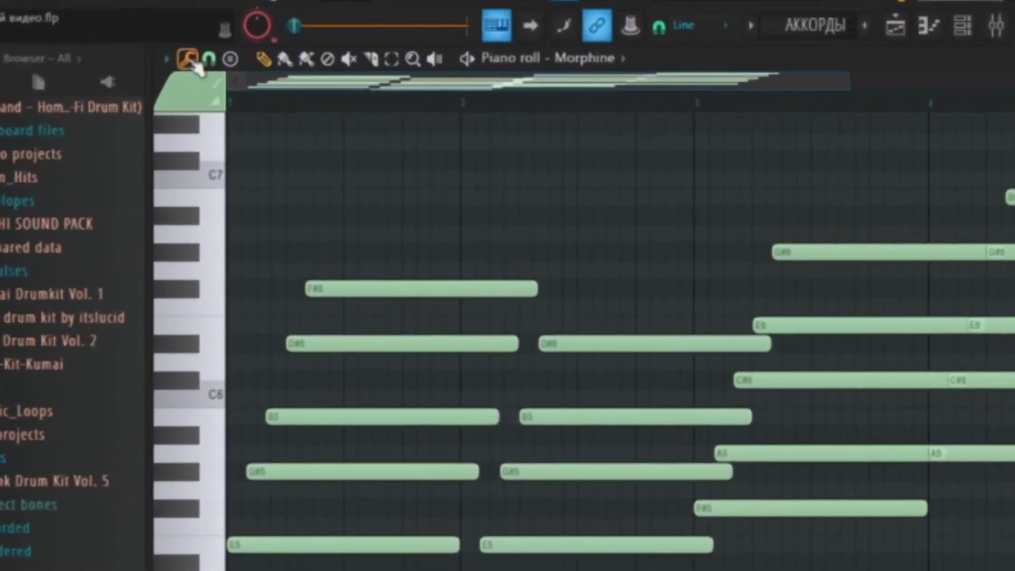
pyautogui.click(177, 67)
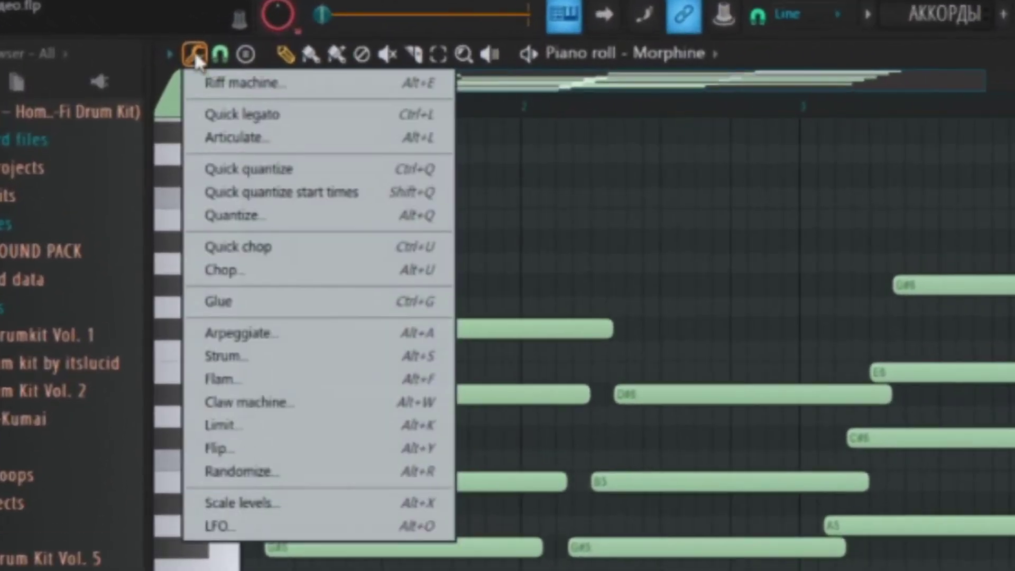
pyautogui.click(275, 356)
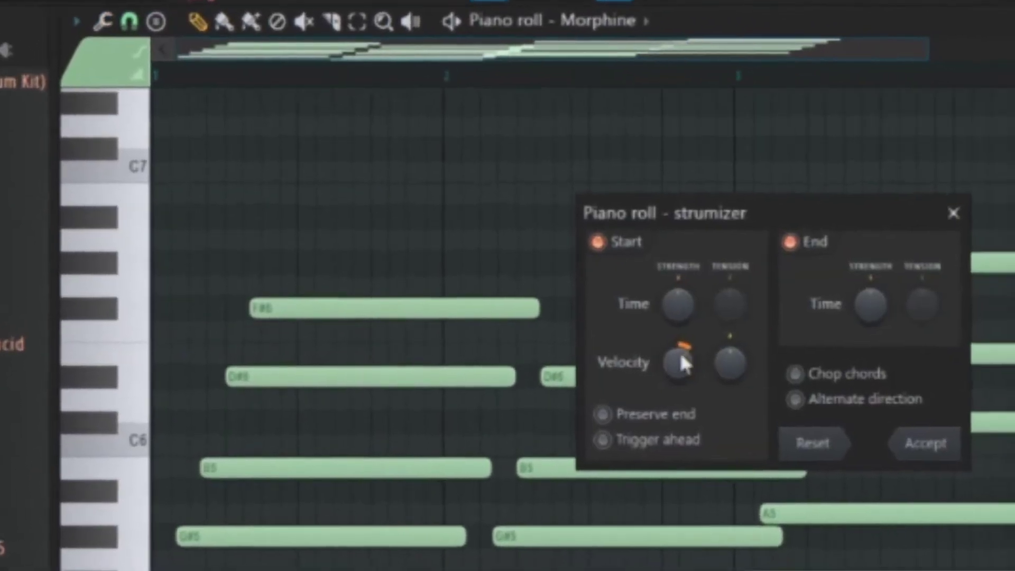
pyautogui.moveTo(744, 376); pyautogui.dragTo(744, 370)
pyautogui.moveTo(564, 331); pyautogui.dragTo(565, 339)
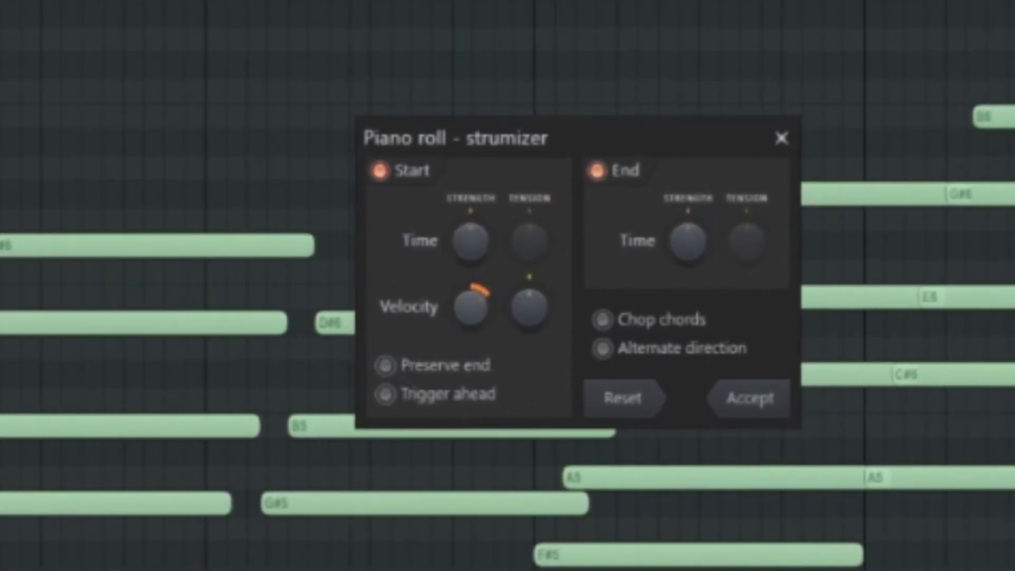
pyautogui.moveTo(471, 240); pyautogui.dragTo(471, 222)
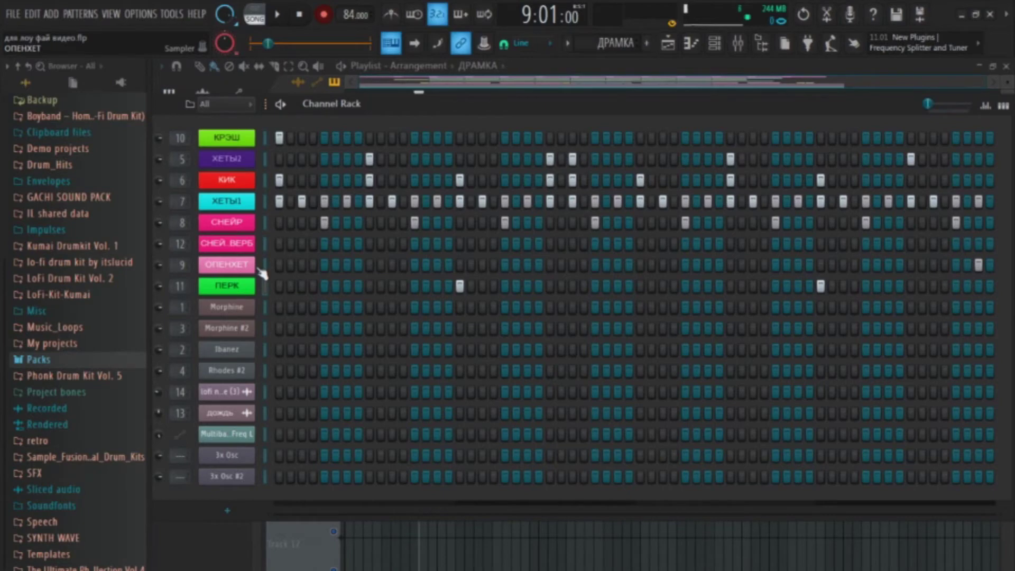
# Go through the КИК, ХЕТЫ1 and СНЕЙР channels of the ДРАМКА pattern in the Channel Rack.
pyautogui.click(228, 179)
pyautogui.press('Down')
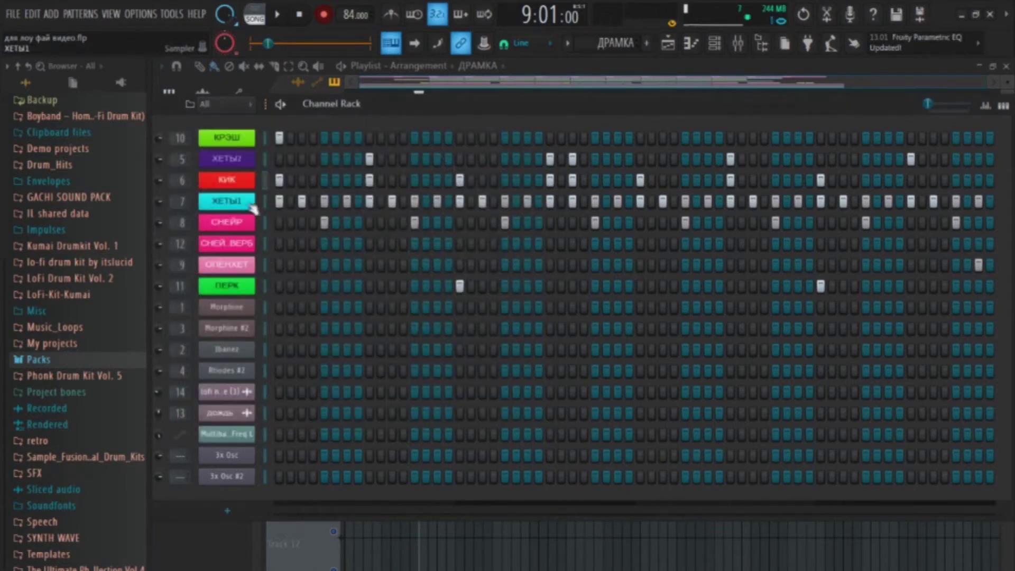
pyautogui.press('Down')
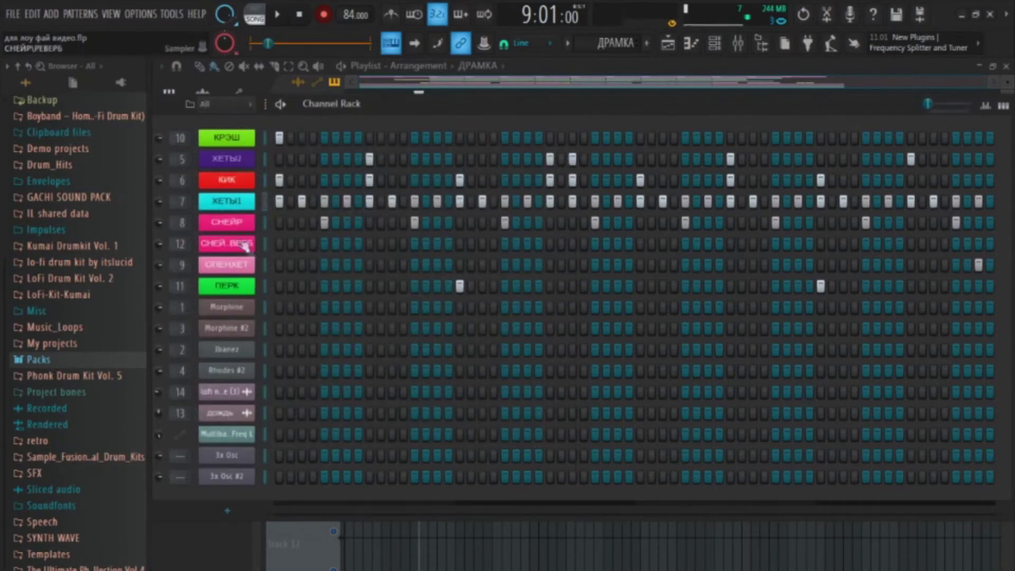
pyautogui.press('Escape')
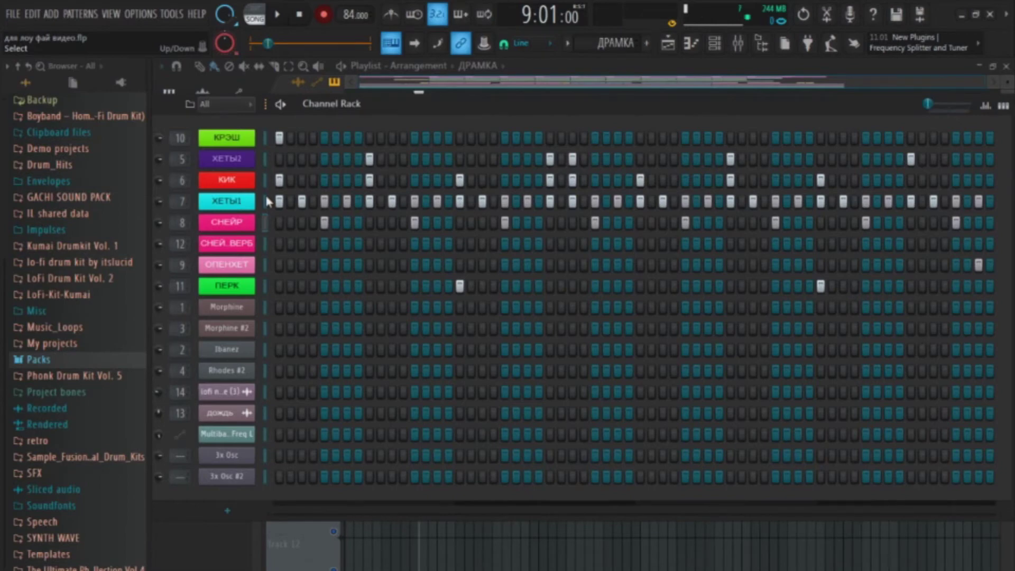
# Examine the sample settings of the КРЭШ, ХЕТЫ2 and ОПЕНХЕТ drum channels one after another.
pyautogui.click(228, 139)
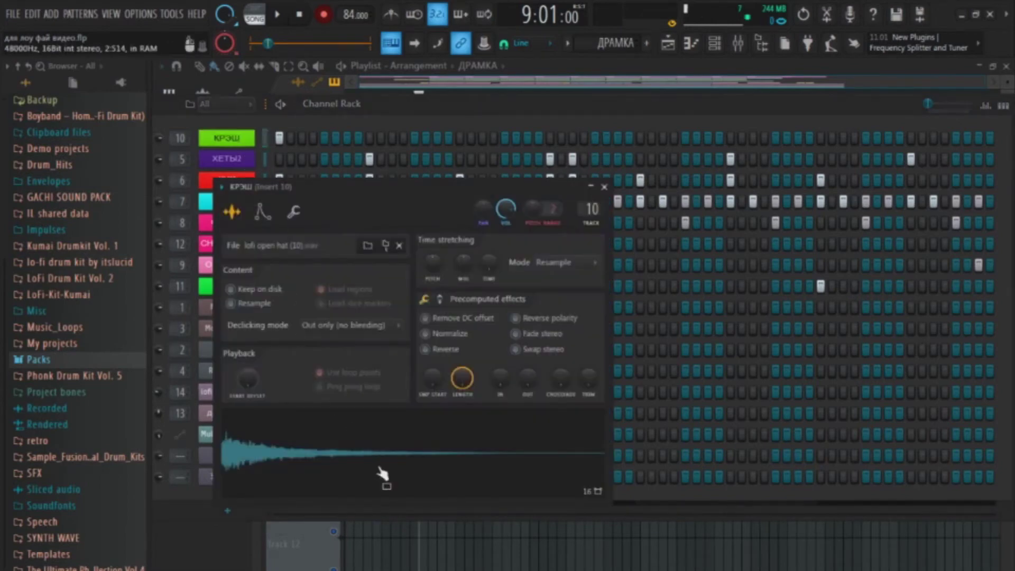
pyautogui.click(604, 186)
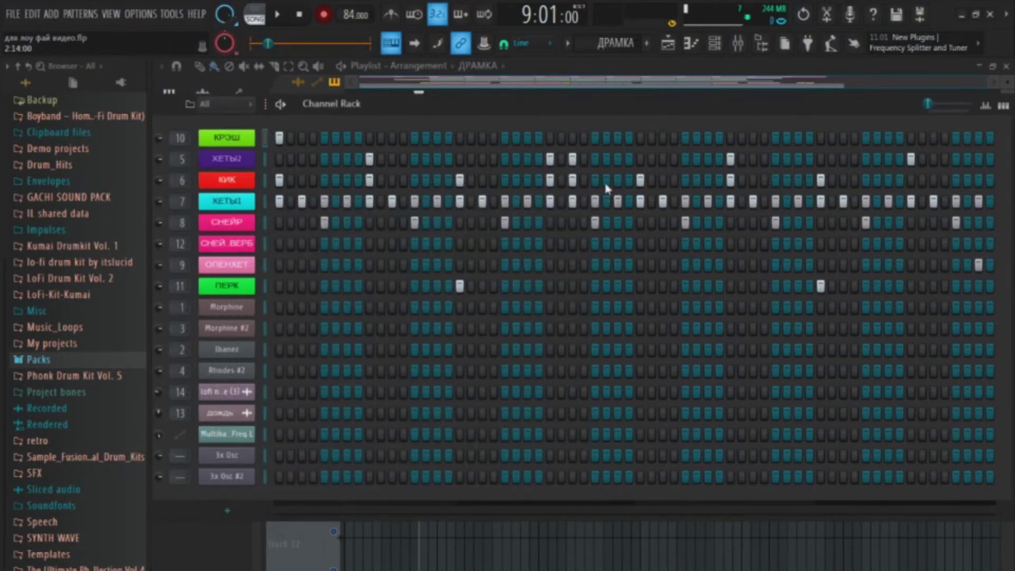
pyautogui.click(247, 159)
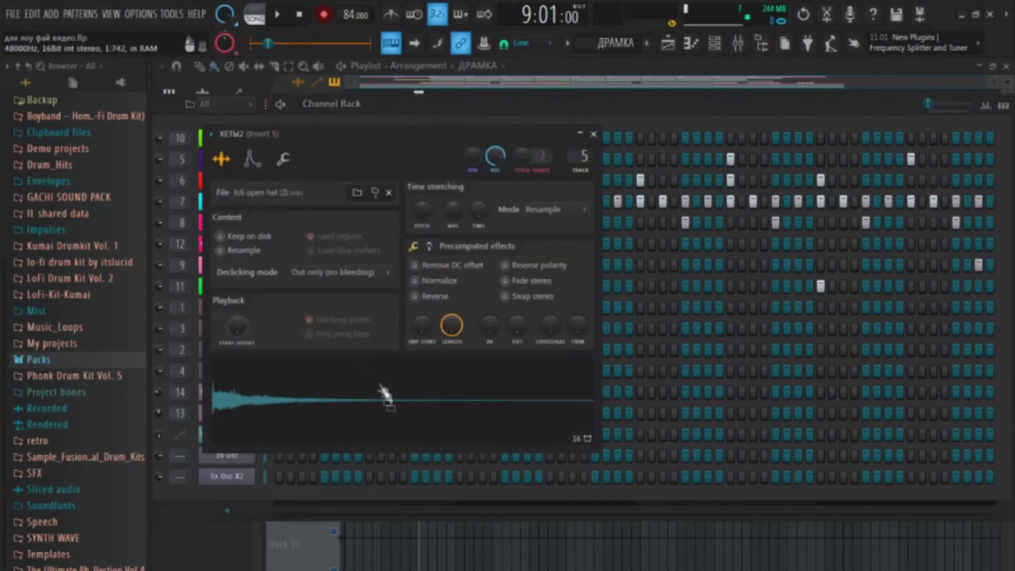
pyautogui.click(594, 134)
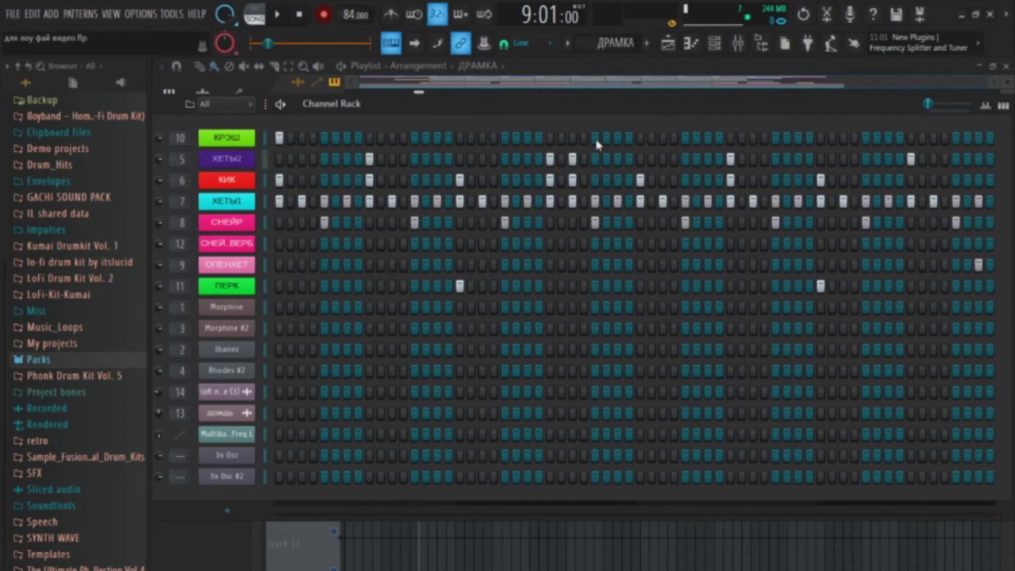
pyautogui.click(227, 264)
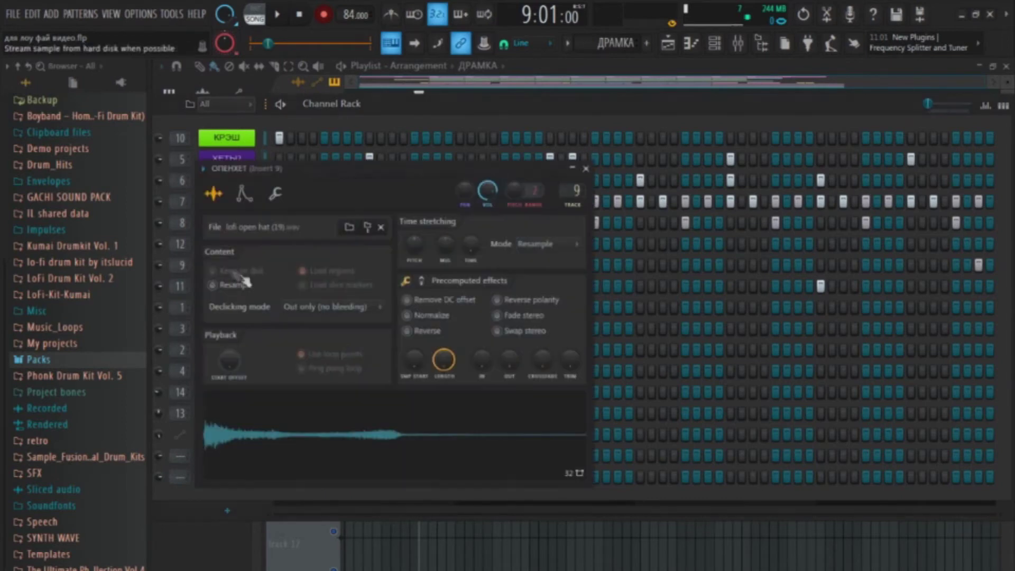
pyautogui.click(586, 169)
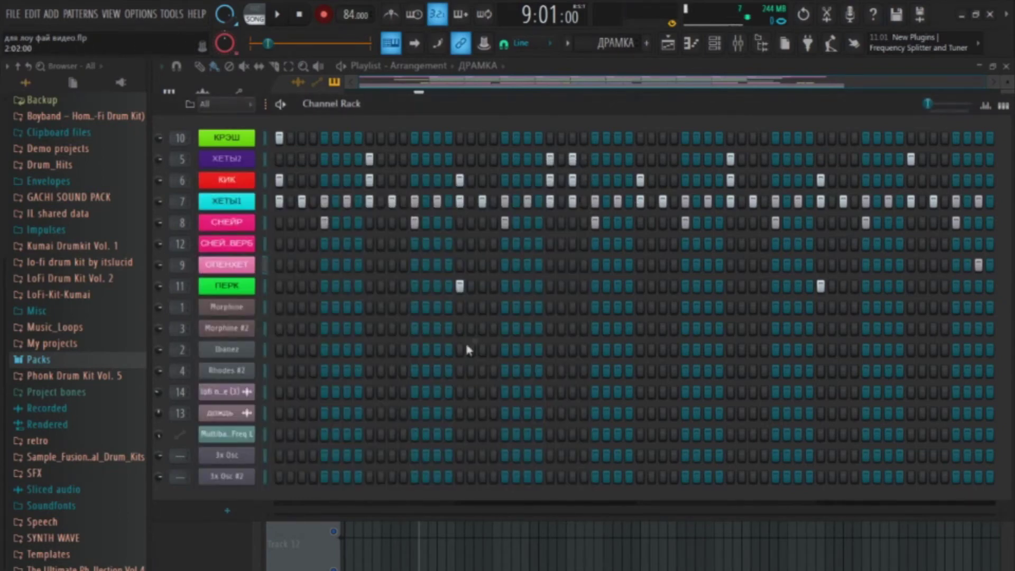
pyautogui.click(227, 264)
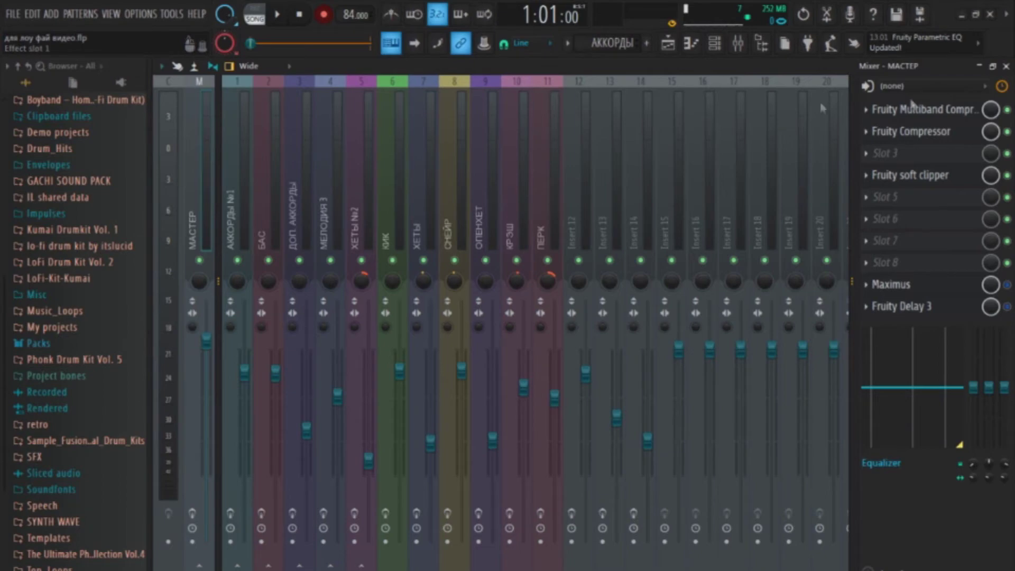
# Look through the presets of the master track's Fruity Multiband Compressor and lower the mid band's upper cutoff frequency.
pyautogui.click(911, 110)
pyautogui.moveTo(626, 140); pyautogui.dragTo(633, 131)
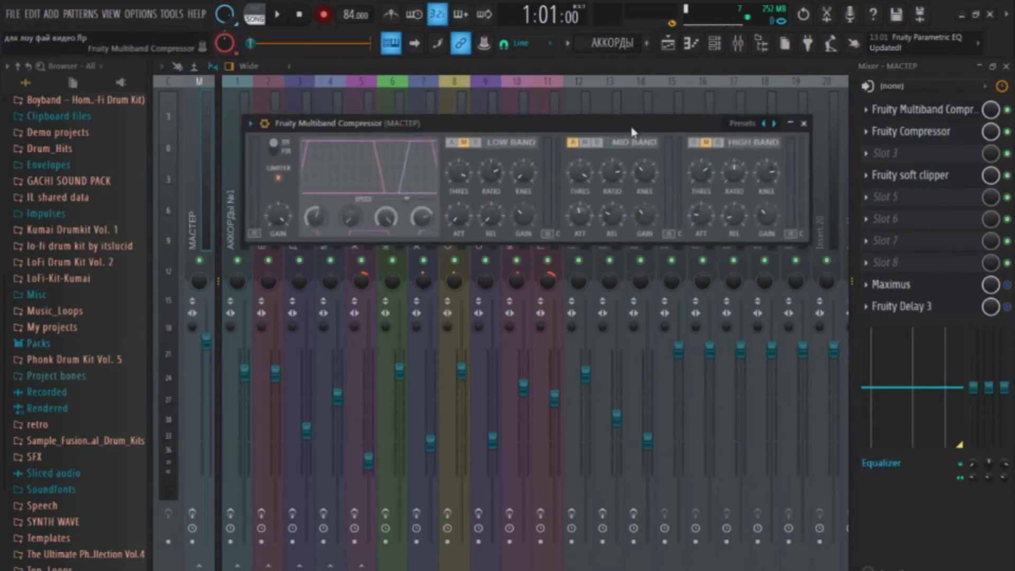
pyautogui.click(742, 123)
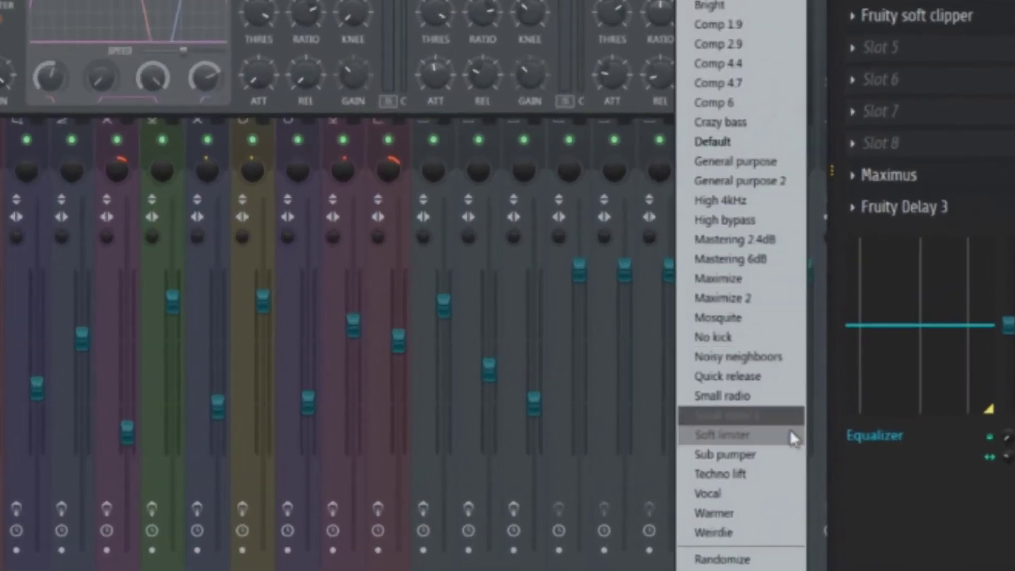
pyautogui.click(723, 298)
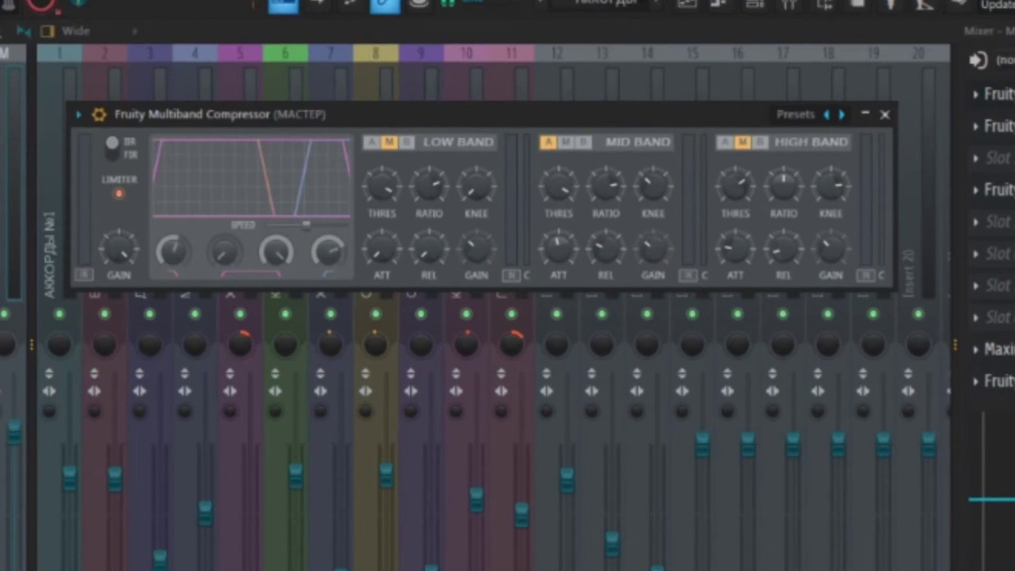
pyautogui.moveTo(618, 144); pyautogui.dragTo(603, 169)
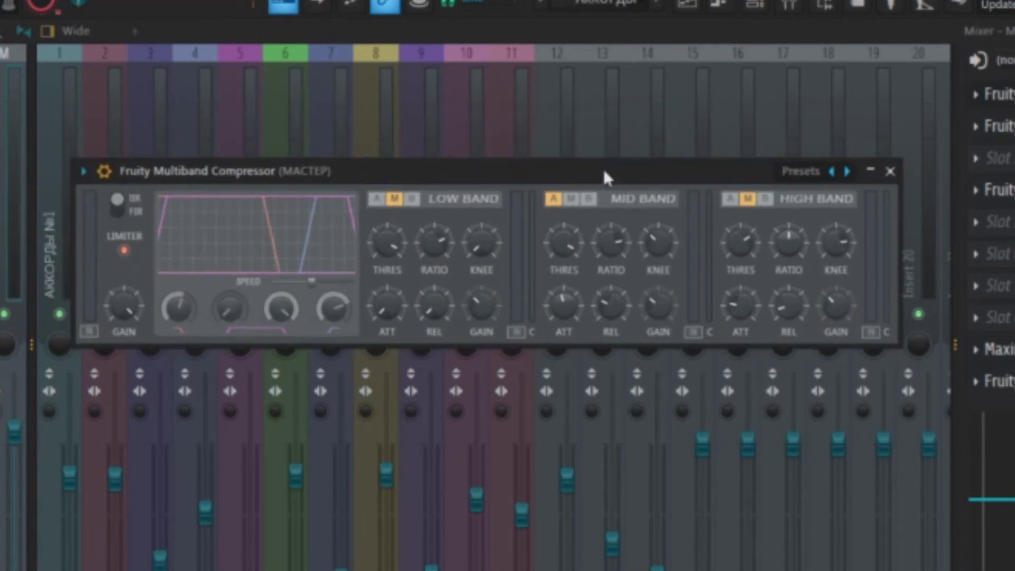
pyautogui.moveTo(239, 301); pyautogui.dragTo(239, 281)
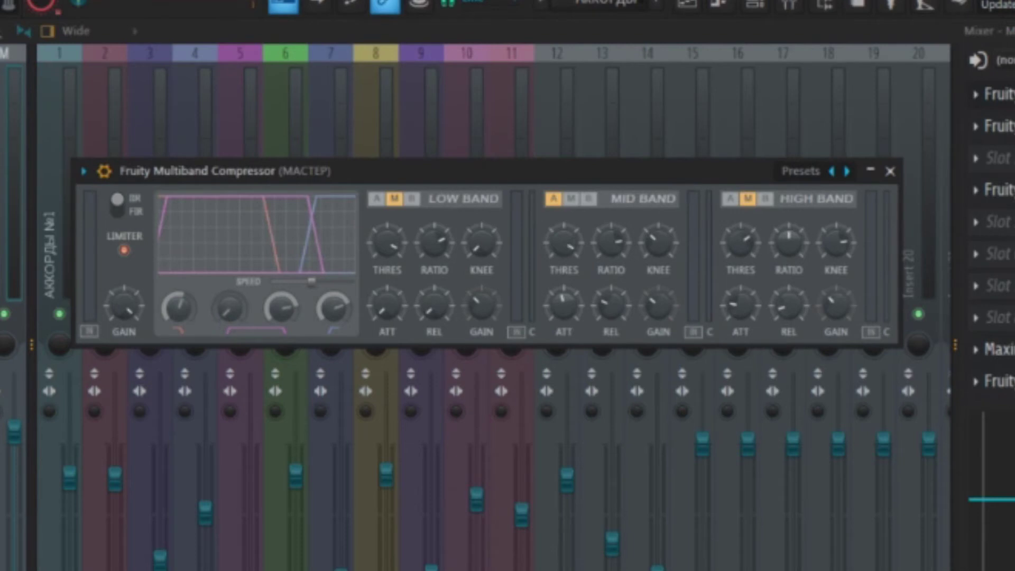
pyautogui.click(898, 173)
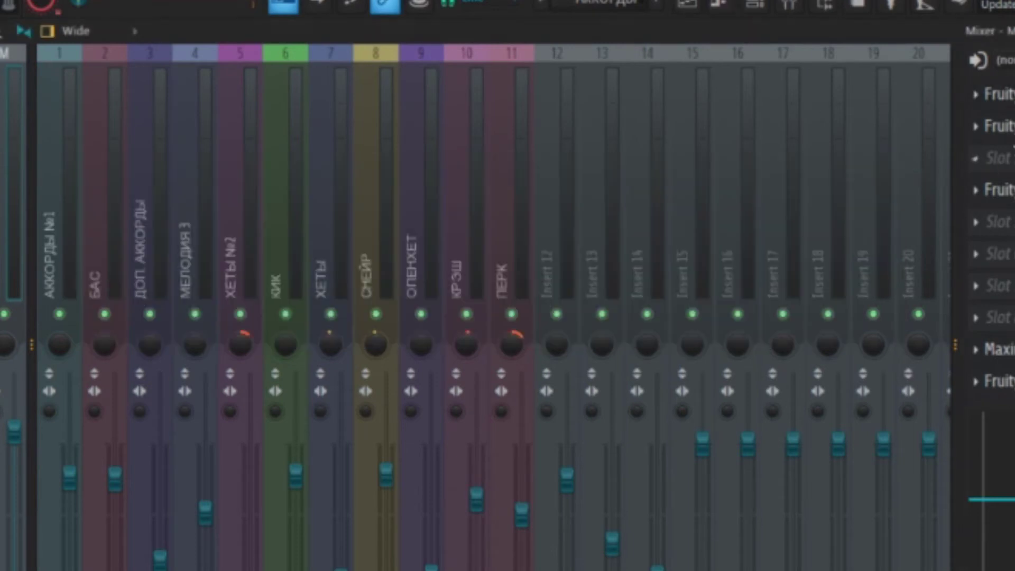
# Examine the master's Fruity Compressor and soft clipper, plus the parametric EQ 2 and Reeverb 2 on the АККОРДЫ №1 track.
pyautogui.click(997, 126)
pyautogui.click(997, 381)
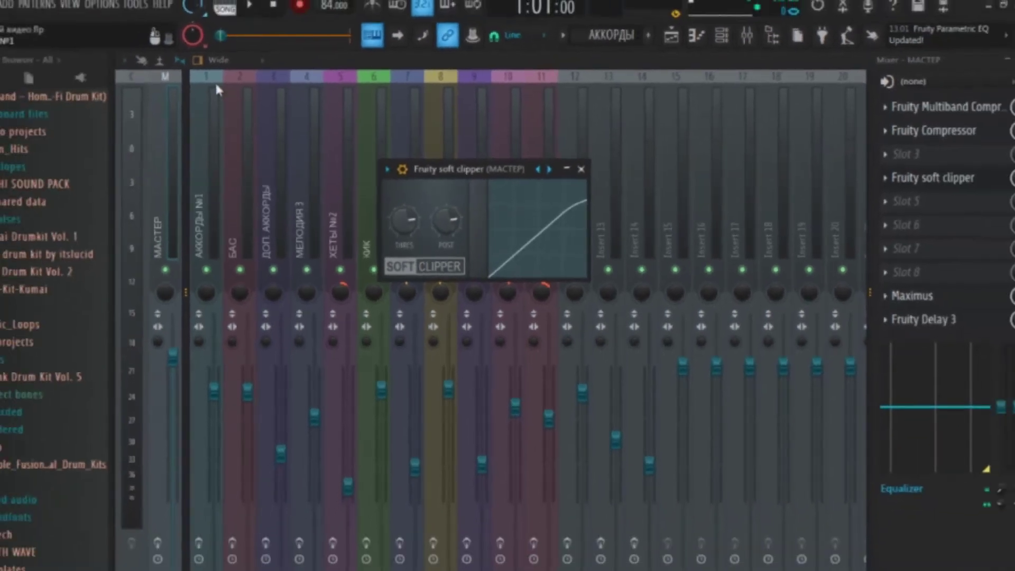
pyautogui.click(70, 60)
pyautogui.click(921, 112)
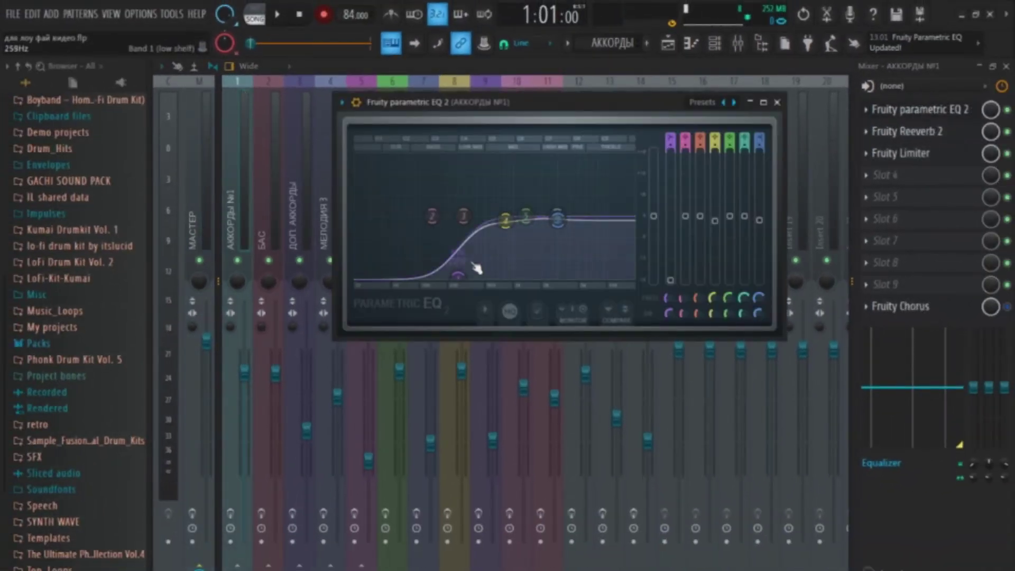
pyautogui.click(778, 103)
pyautogui.click(907, 131)
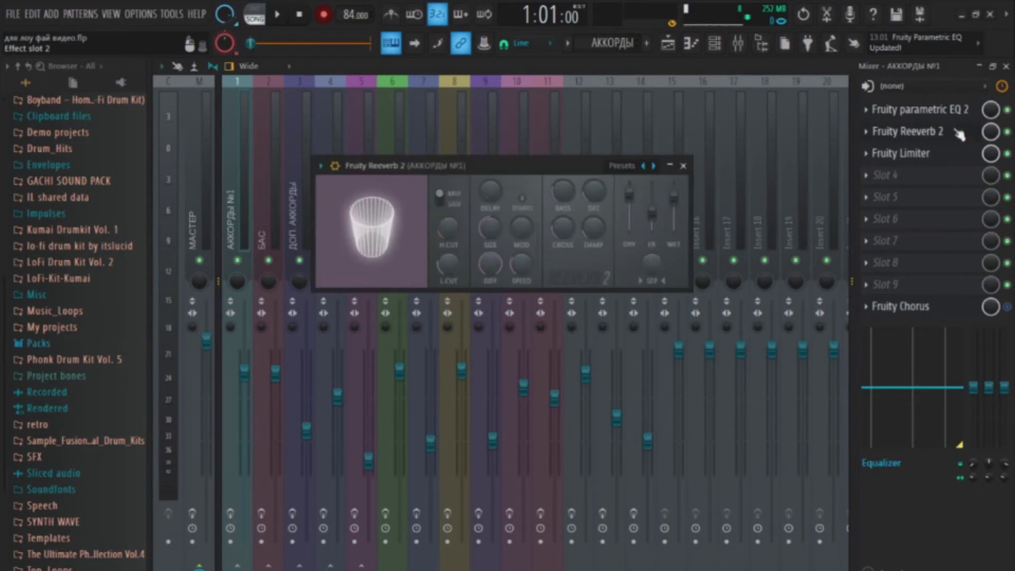
# Examine the effects on the БАС track and the parametric EQ 2 and Reeverb 2 on the ДОП. АККОРДЫ track.
pyautogui.click(272, 110)
pyautogui.click(907, 110)
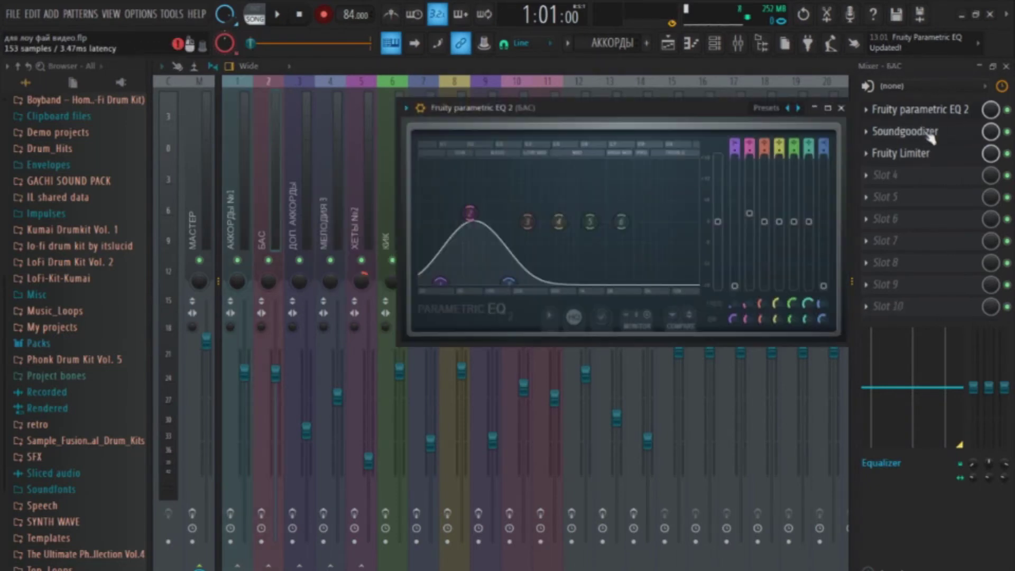
pyautogui.press('Escape')
pyautogui.click(907, 135)
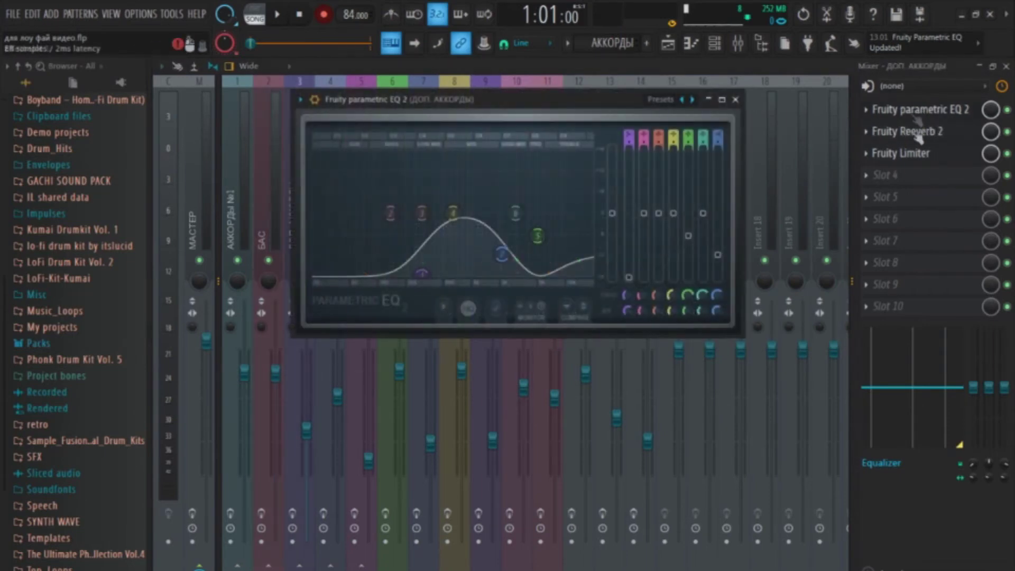
pyautogui.press('Escape')
pyautogui.click(907, 133)
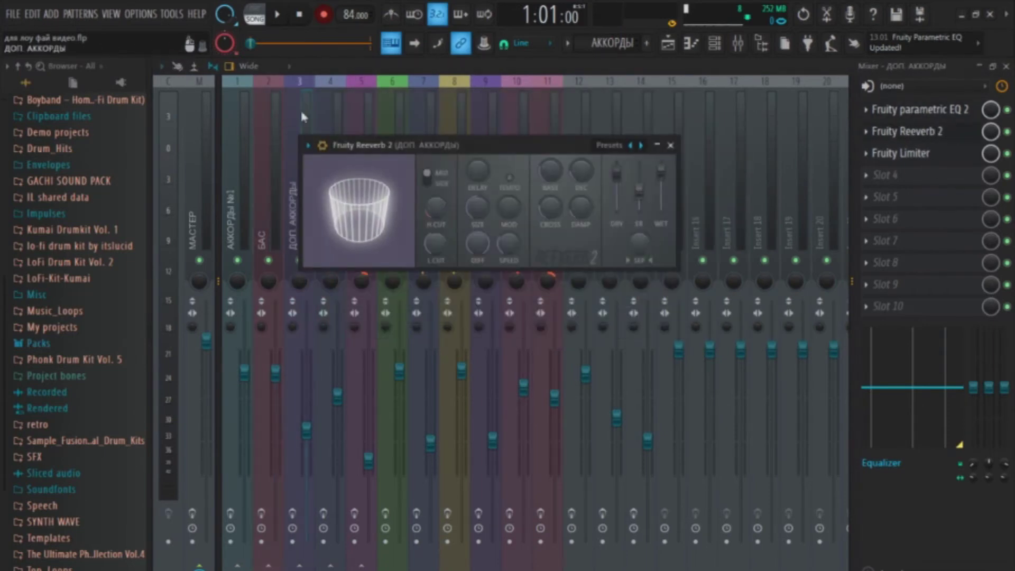
pyautogui.press('Escape')
# Examine the first two effects on the МЕЛОДИЯ 3 mixer track.
pyautogui.click(331, 117)
pyautogui.click(907, 110)
pyautogui.press('Escape')
pyautogui.click(912, 132)
pyautogui.press('Escape')
# Examine the Fruity parametric EQ 2 and Fruity Reeverb 2 on the ХЕТЫ №2 mixer track.
pyautogui.click(362, 117)
pyautogui.click(908, 110)
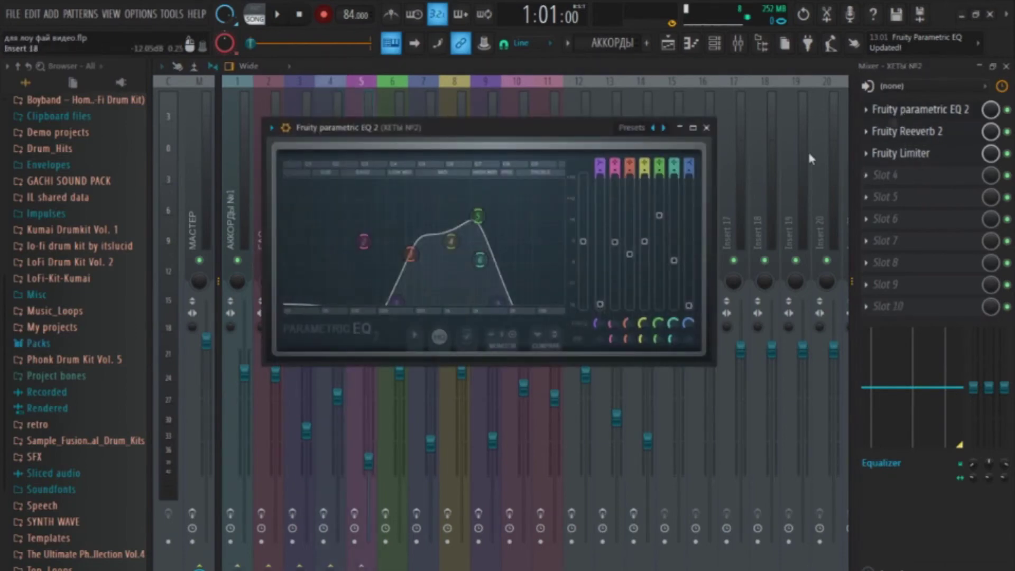
pyautogui.click(632, 128)
pyautogui.press('Escape')
pyautogui.press('Escape')
pyautogui.click(915, 132)
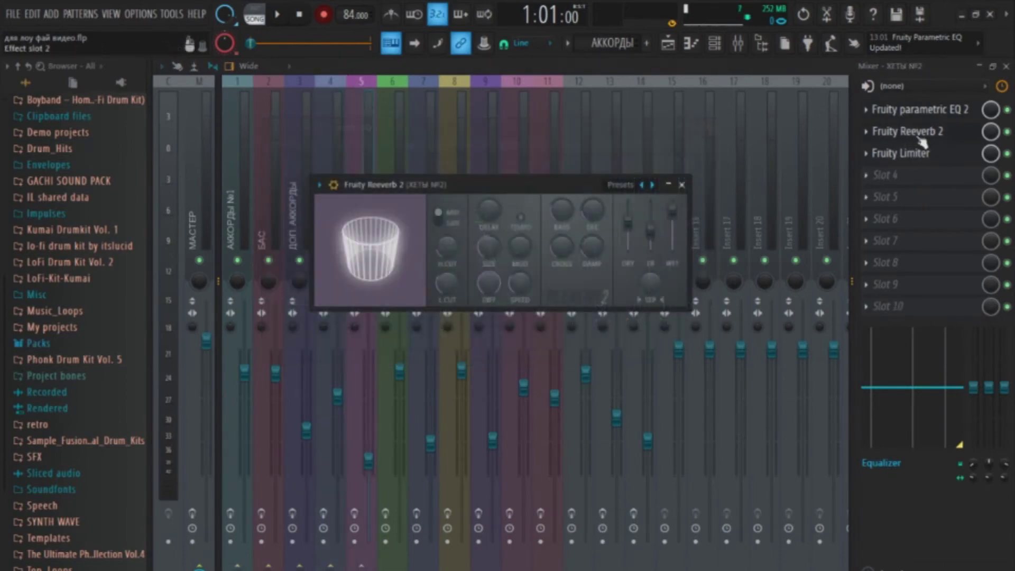
pyautogui.press('Escape')
# Examine the КИК track's parametric EQ 2 and the ХЕТЫ track's parametric EQ 2 and Reeverb 2.
pyautogui.click(394, 85)
pyautogui.click(908, 109)
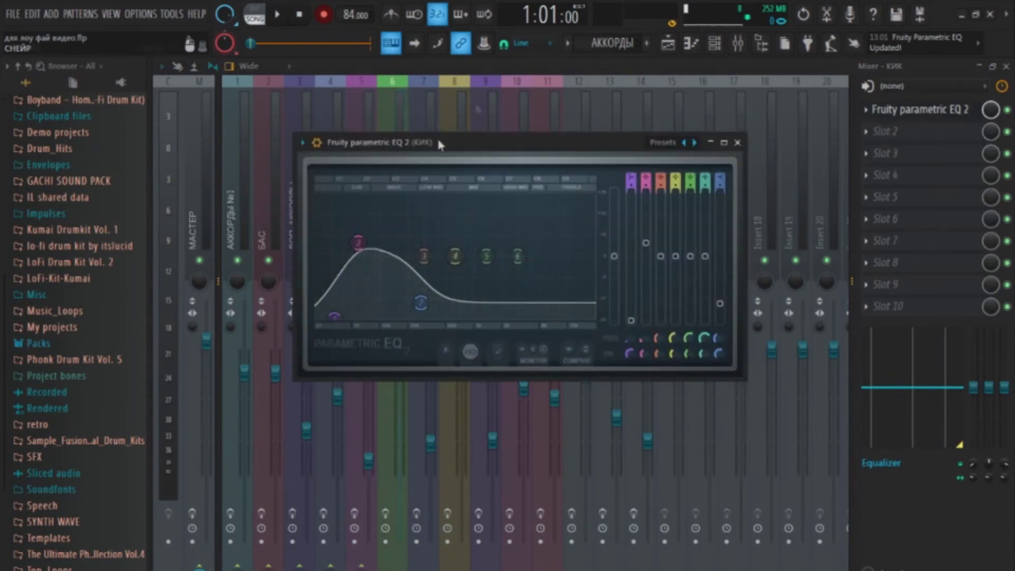
pyautogui.click(738, 142)
pyautogui.click(520, 109)
pyautogui.click(909, 111)
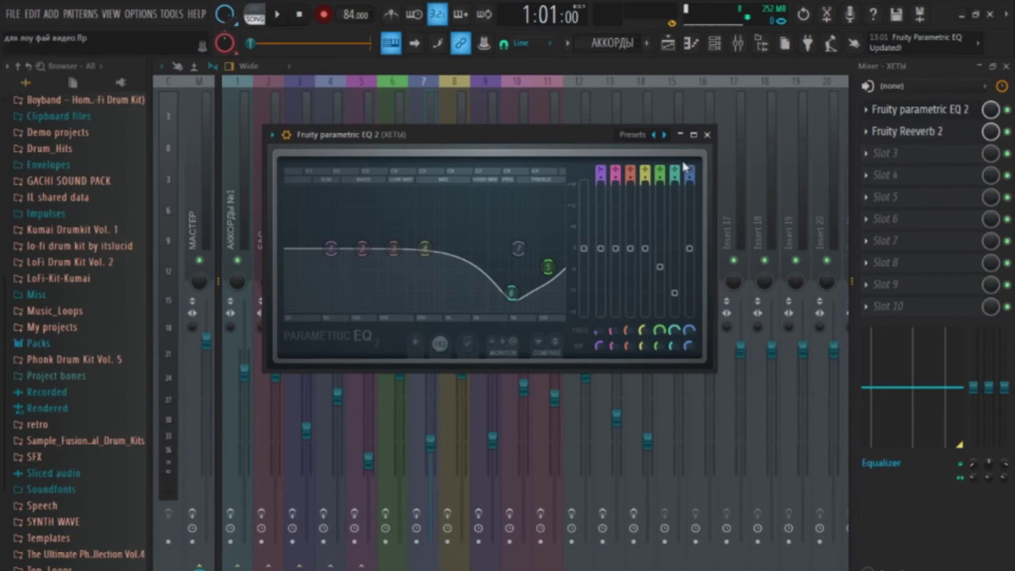
pyautogui.click(707, 135)
pyautogui.click(907, 131)
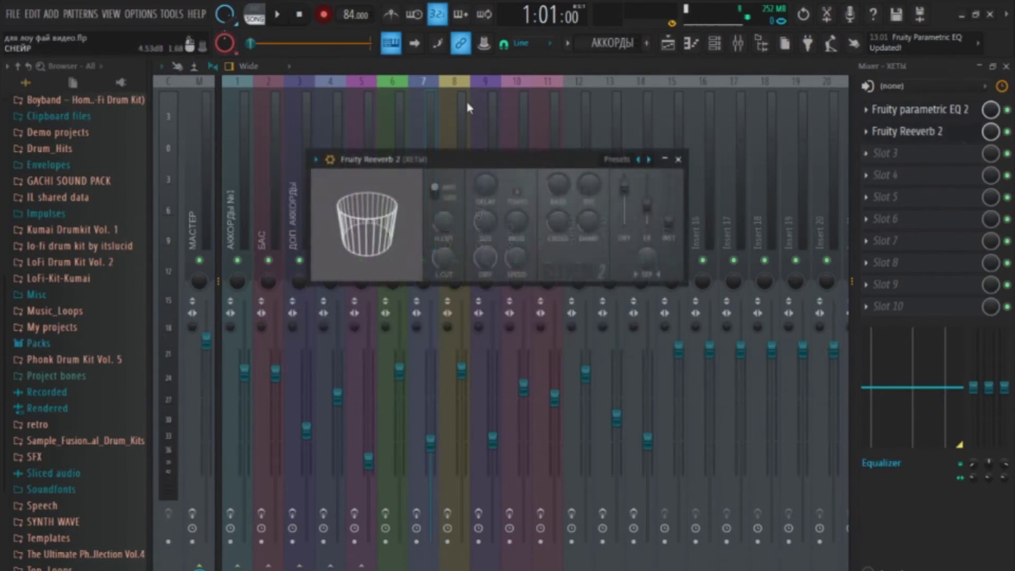
pyautogui.press('Escape')
# Examine the Fruity parametric EQ 2 curve on the СНЕЙР mixer track.
pyautogui.click(454, 85)
pyautogui.click(910, 110)
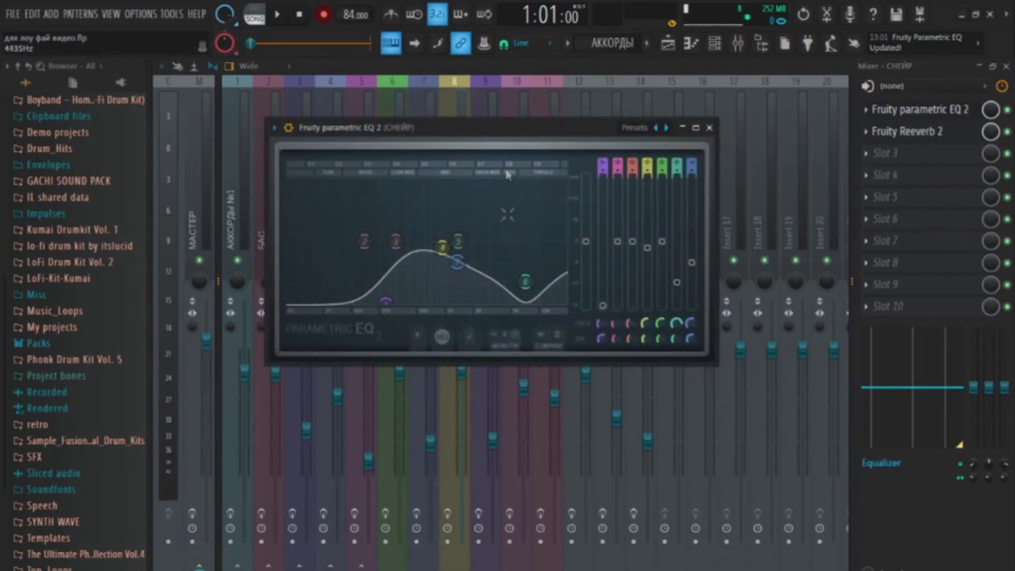
pyautogui.click(709, 127)
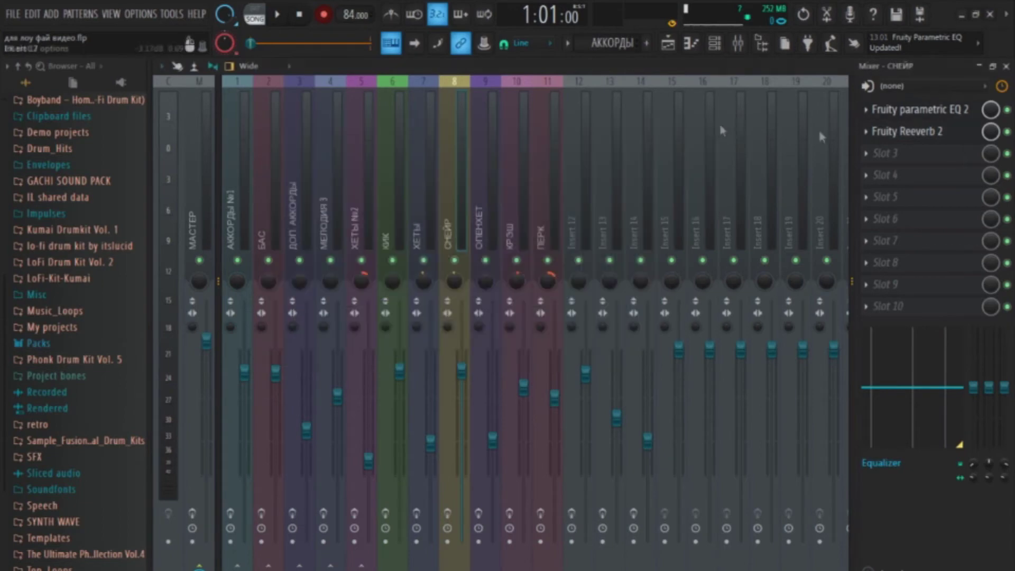
# Examine the Fruity Reeverb 2 on the СНЕЙР mixer track and the parametric EQ 2 and Reeverb 2 on ОПЕНХЕТ.
pyautogui.click(899, 132)
pyautogui.press('Escape')
pyautogui.click(491, 83)
pyautogui.click(930, 113)
pyautogui.press('Escape')
pyautogui.click(919, 133)
pyautogui.press('Escape')
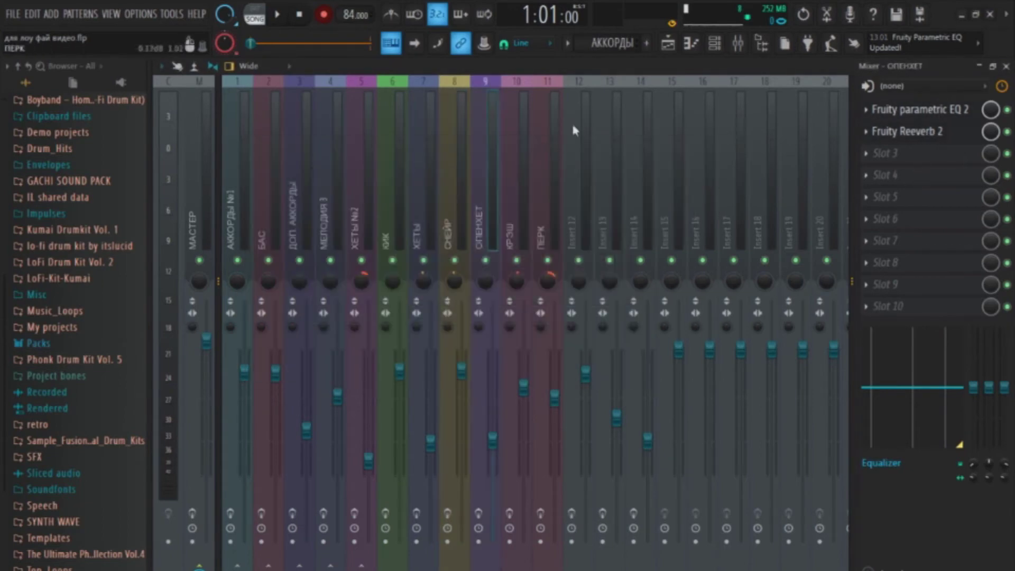
pyautogui.click(923, 109)
pyautogui.press('Escape')
pyautogui.click(920, 132)
pyautogui.press('Escape')
# Examine the Fruity parametric EQ 2 and Fruity Reeverb 2 on the ПЕРК mixer track.
pyautogui.click(524, 111)
pyautogui.click(558, 108)
pyautogui.click(924, 112)
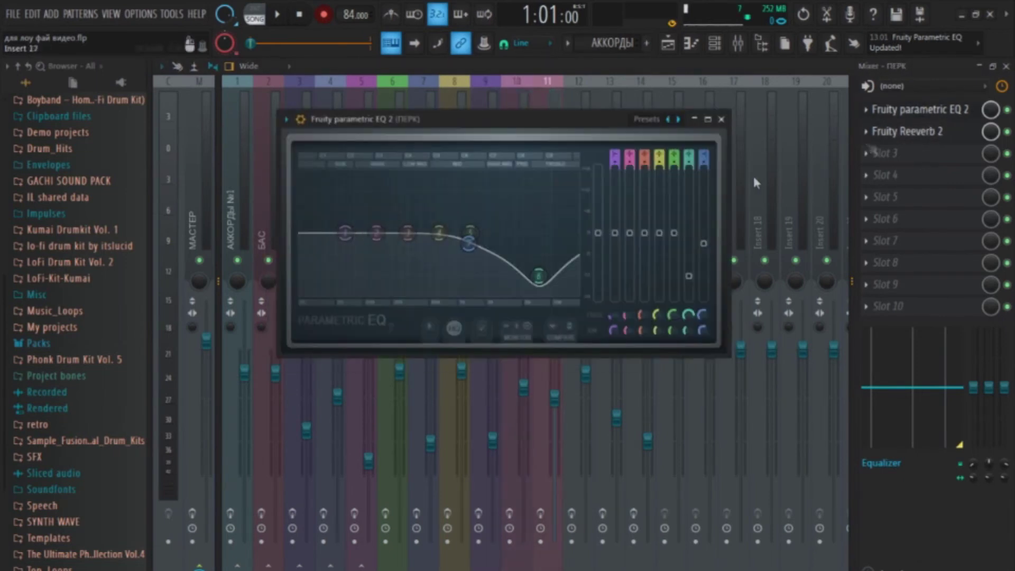
pyautogui.click(921, 131)
pyautogui.press('Escape')
# Review the effect chains of the mixer tracks between АККОРДЫ №1 and ПЕРК, ending on АККОРДЫ №1.
pyautogui.click(245, 84)
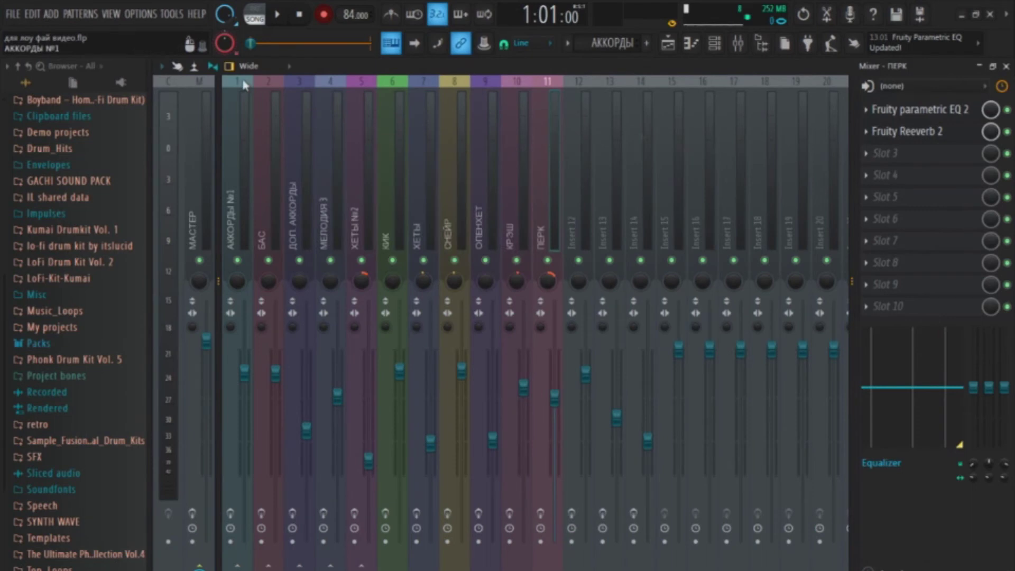
pyautogui.click(317, 86)
pyautogui.click(423, 86)
pyautogui.click(524, 87)
pyautogui.click(550, 88)
pyautogui.click(439, 83)
pyautogui.click(330, 85)
pyautogui.click(249, 87)
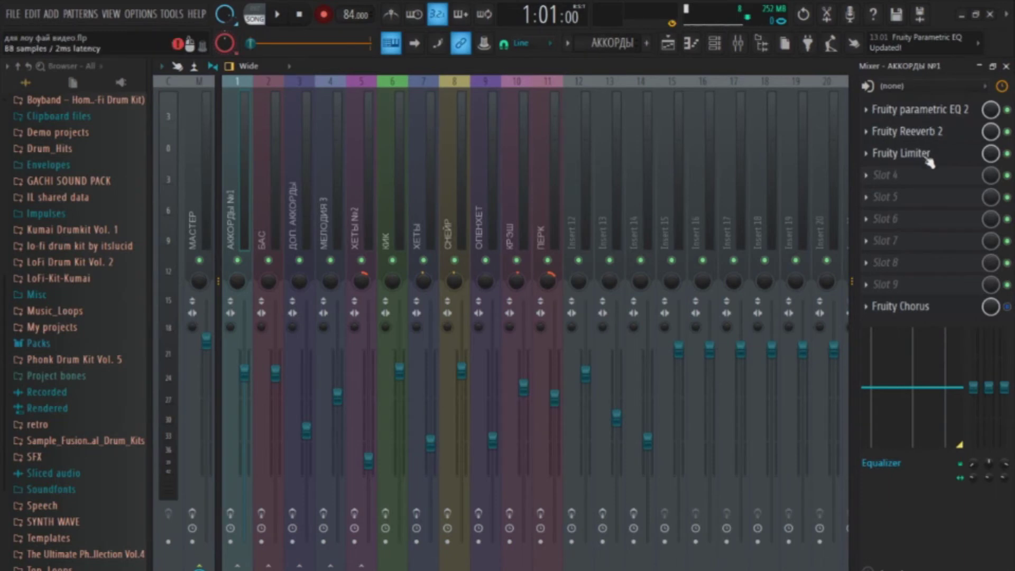
# Open the routing options for a send from the КИК mixer track to the КРЭШ track.
pyautogui.click(401, 90)
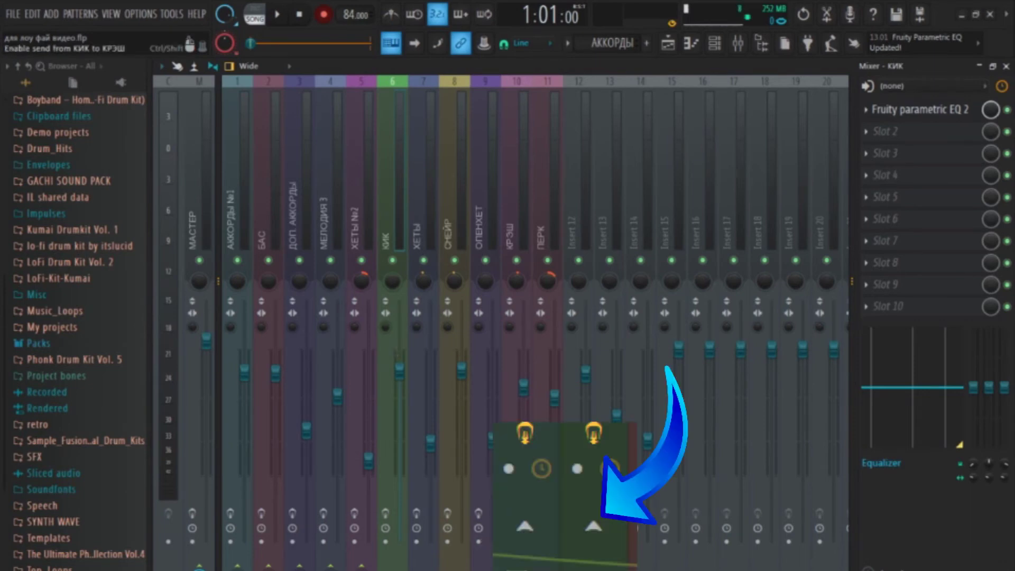
pyautogui.rightClick(518, 565)
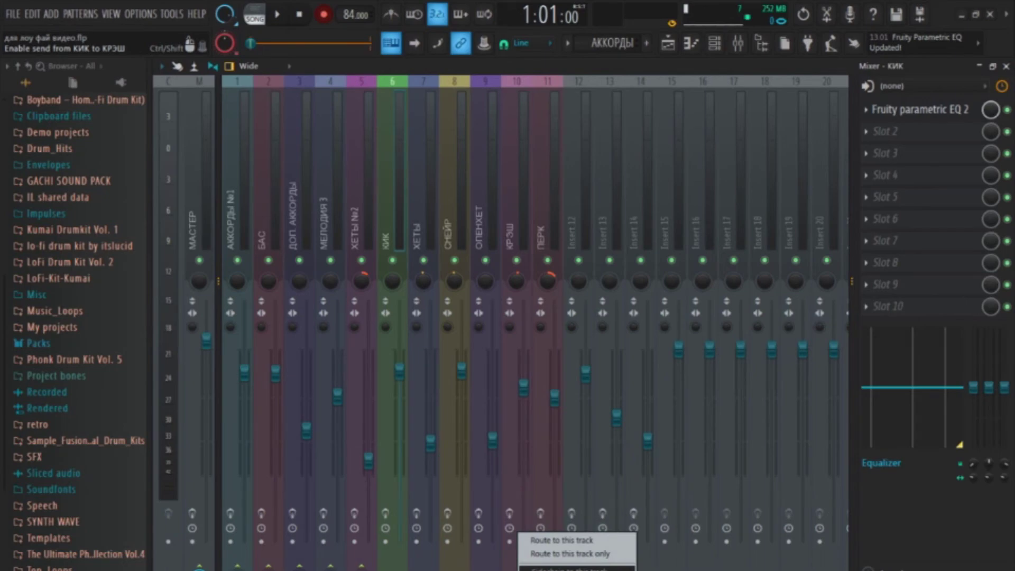
# Open the Fruity Limiter on the БАС track in compressor mode and set its sidechain input to 2.
pyautogui.click(269, 87)
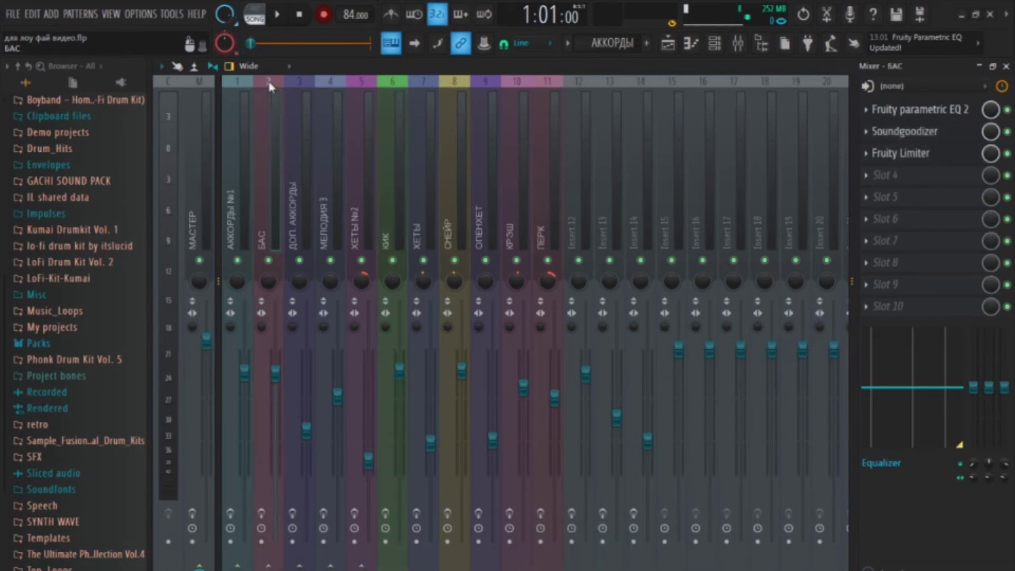
pyautogui.click(919, 154)
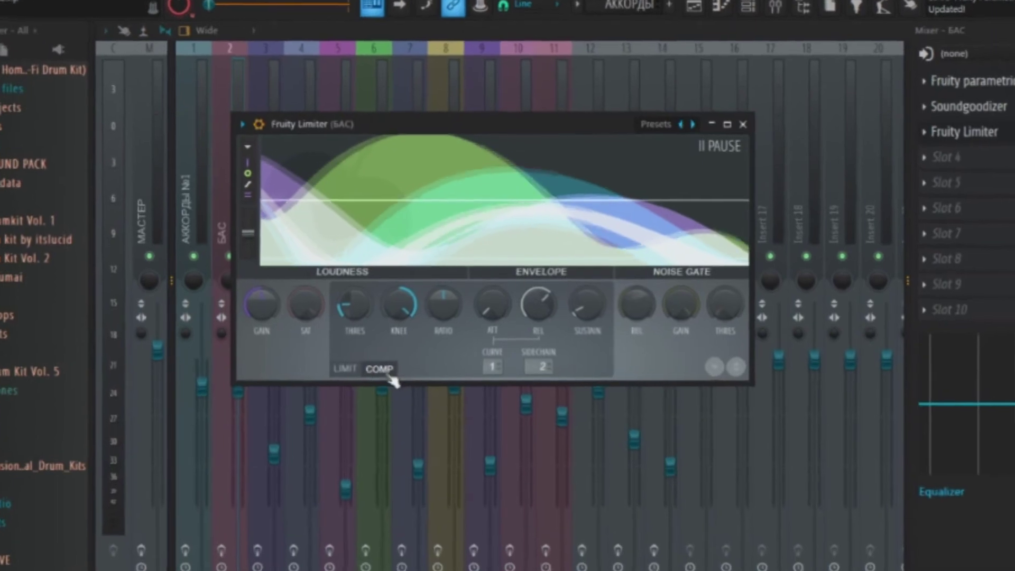
pyautogui.click(346, 370)
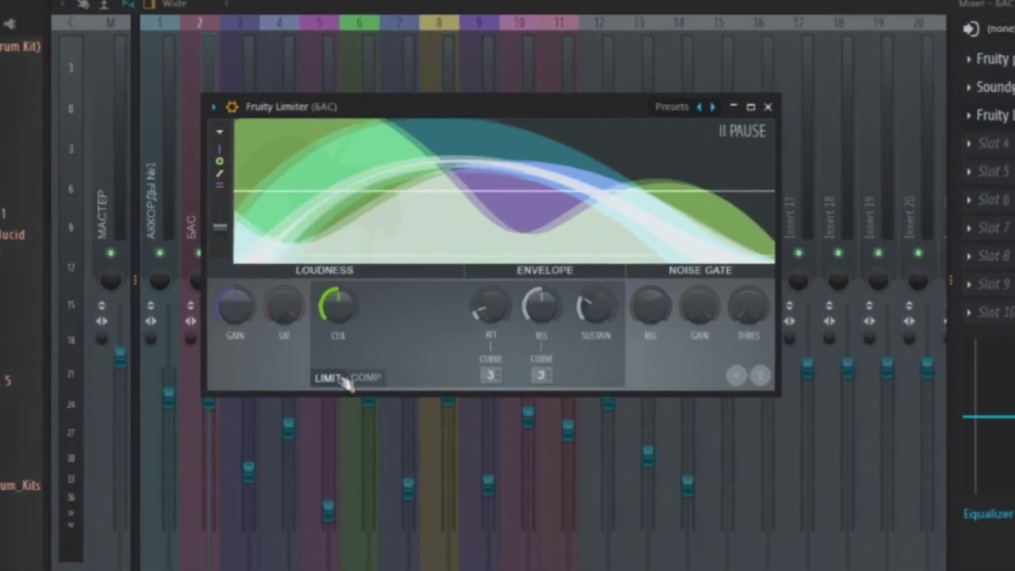
pyautogui.click(382, 370)
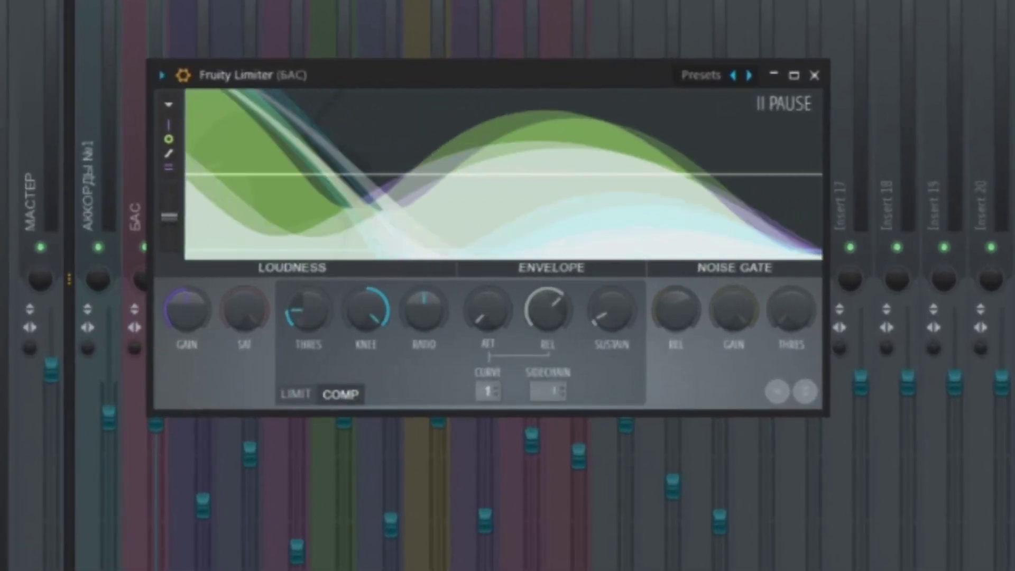
pyautogui.moveTo(547, 391); pyautogui.dragTo(541, 377)
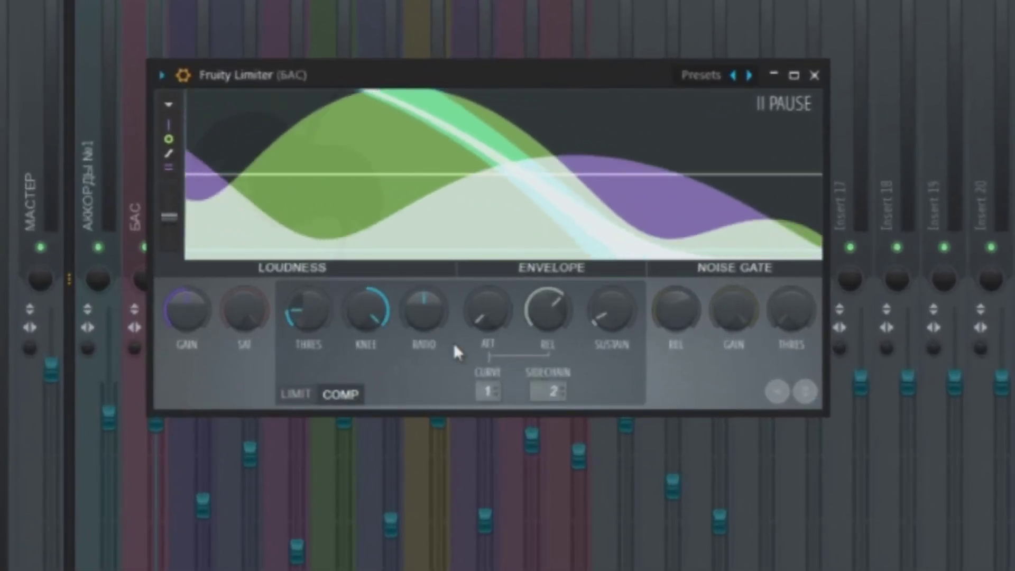
# Adjust the knee and threshold of the compressor in the БАС track's Fruity Limiter.
pyautogui.moveTo(366, 309)
pyautogui.mouseDown()
pyautogui.moveTo(366, 349)
pyautogui.moveTo(366, 307)
pyautogui.mouseUp()
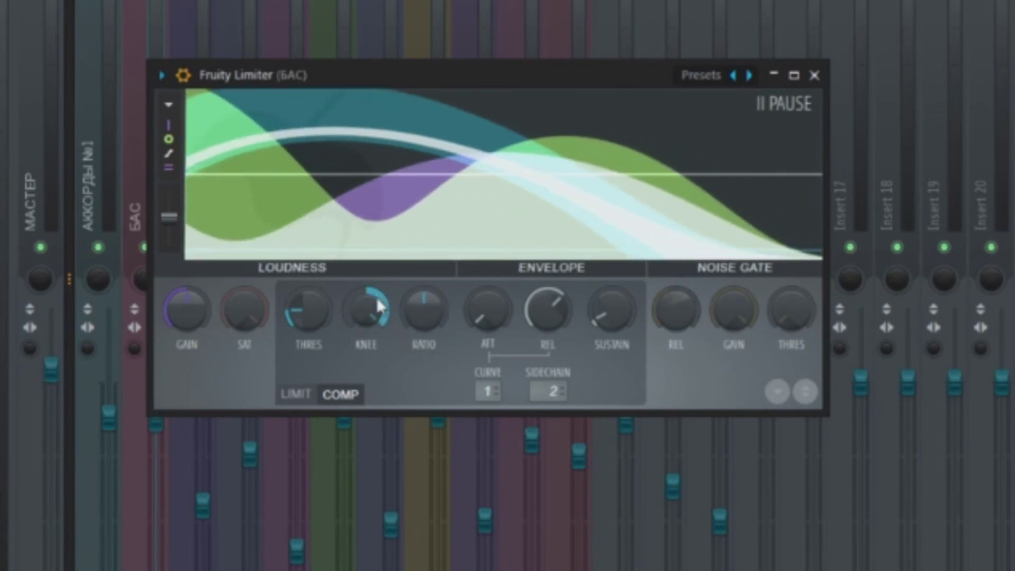
pyautogui.moveTo(304, 324); pyautogui.dragTo(304, 344)
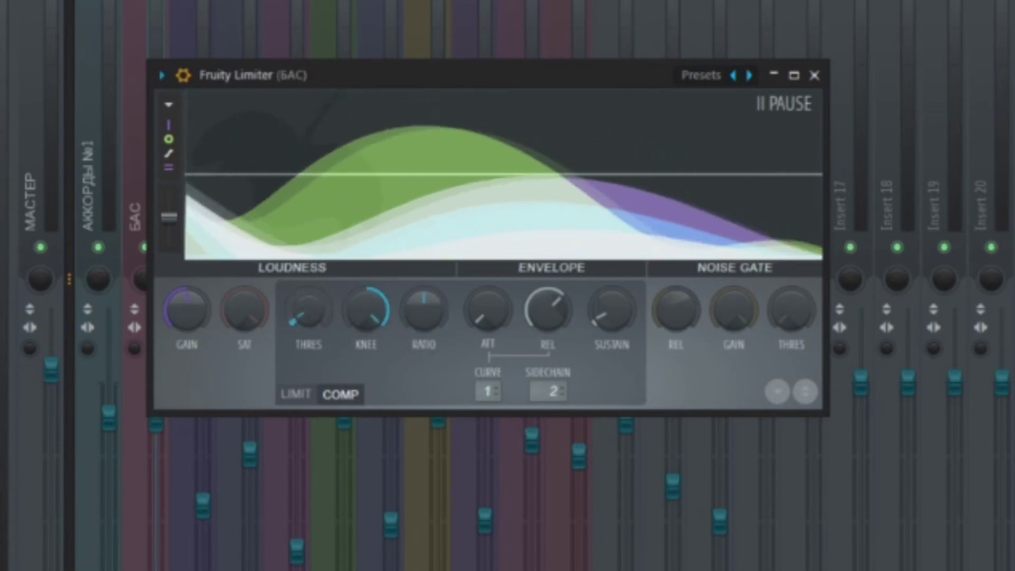
pyautogui.moveTo(304, 344); pyautogui.dragTo(304, 336)
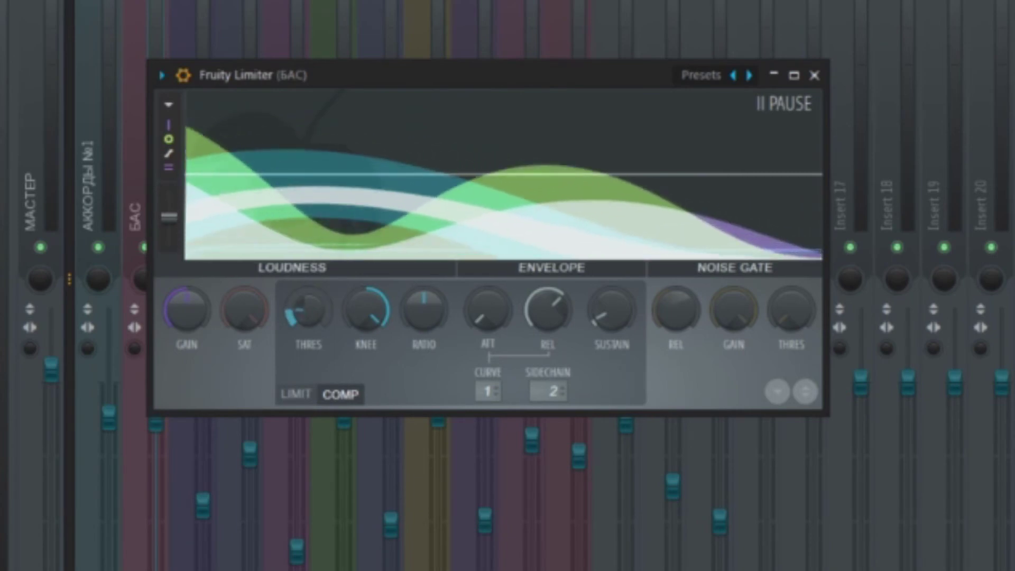